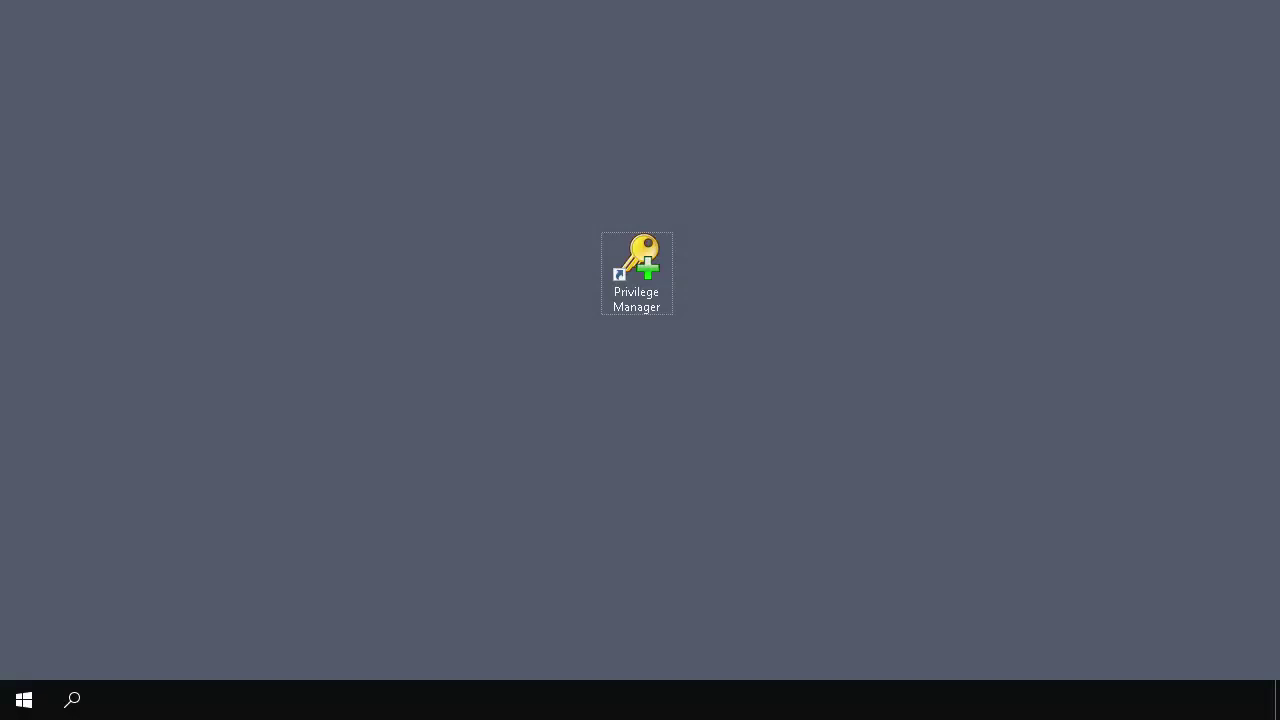
Step: Launch Privilege Manager with admin rights and open the Deploy Client Wizard set to Install Client
double_click(649, 273)
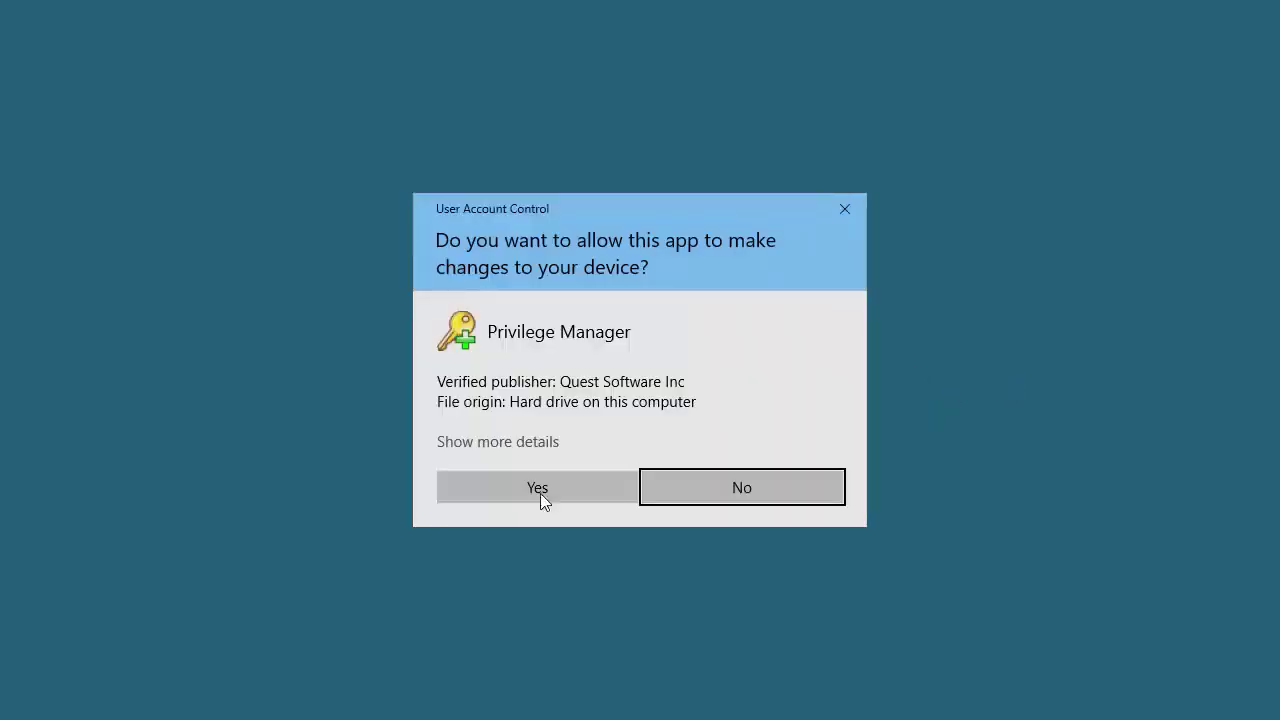
click(539, 492)
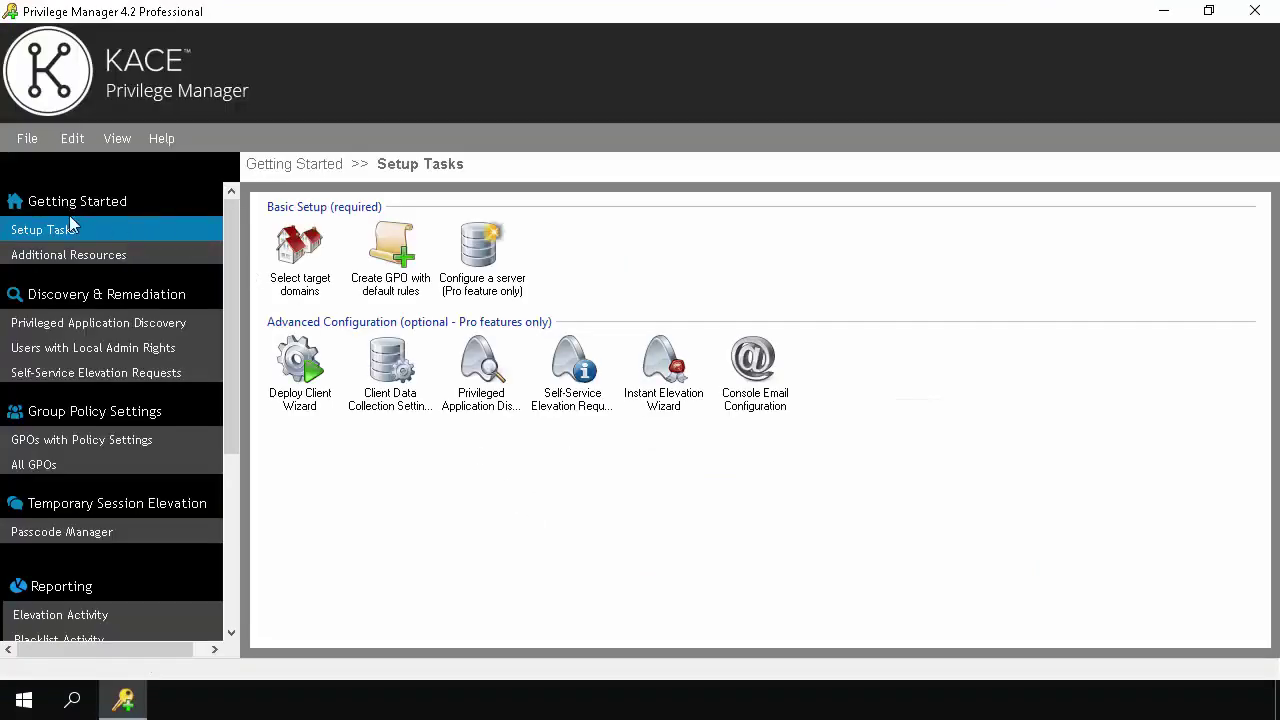
double_click(300, 370)
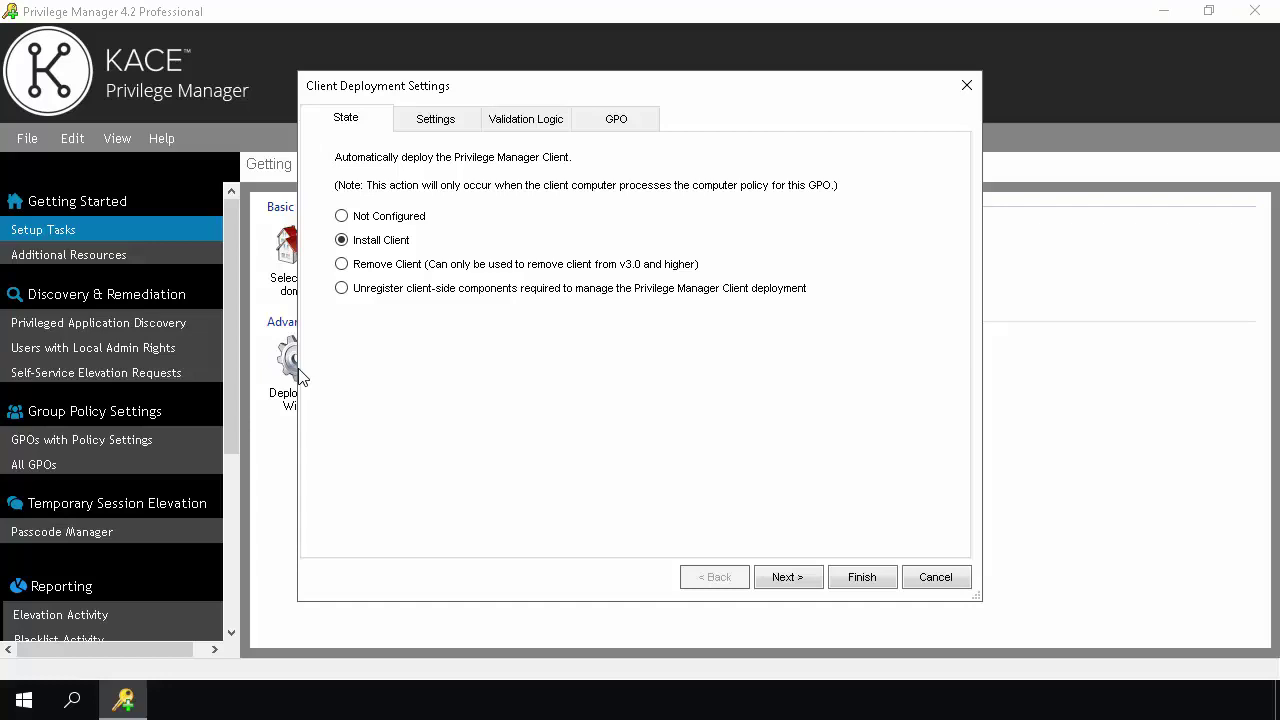
Step: Choose UPGRADEDA under Upgrade.bon.local as the client installer server and confirm the connection test succeeds
click(800, 578)
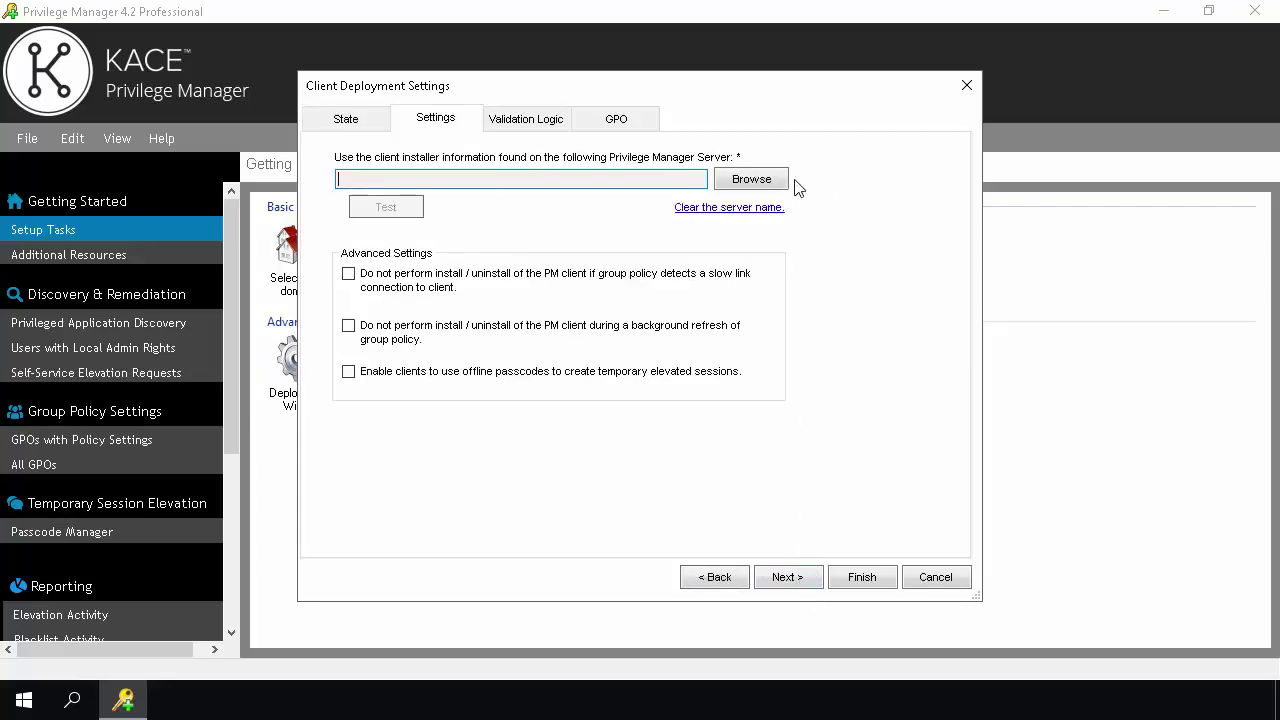
click(766, 187)
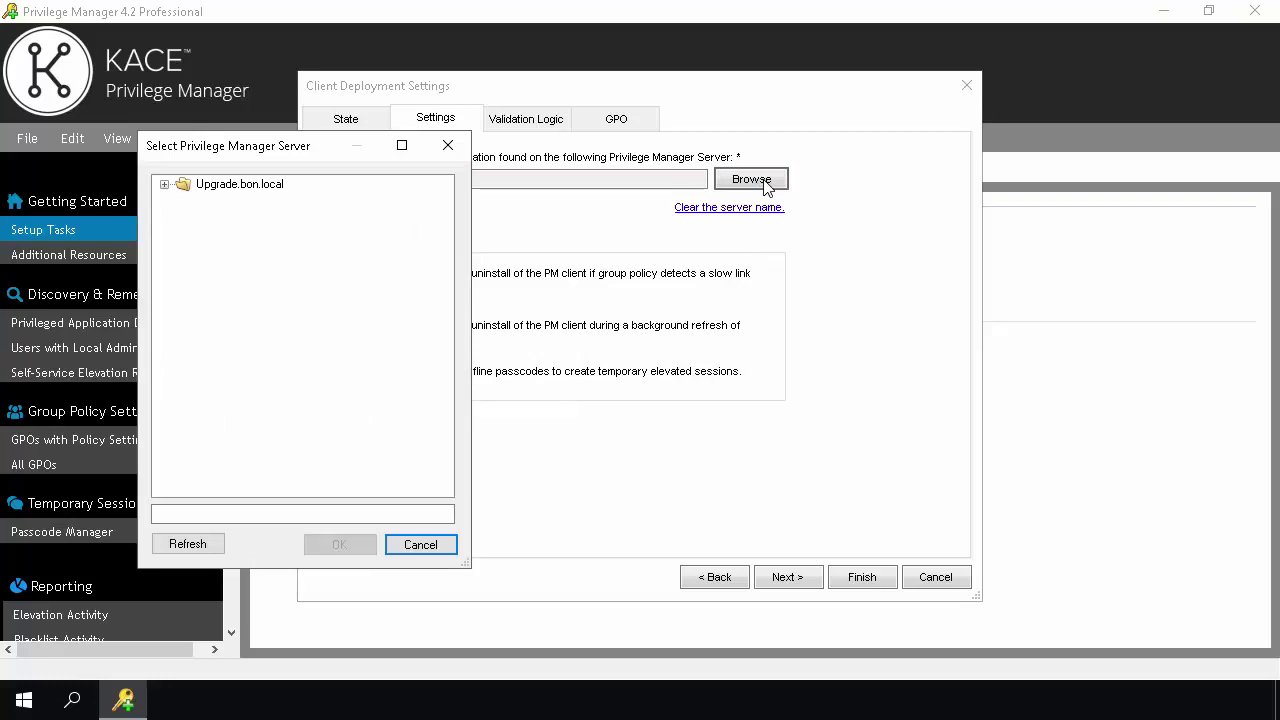
click(165, 185)
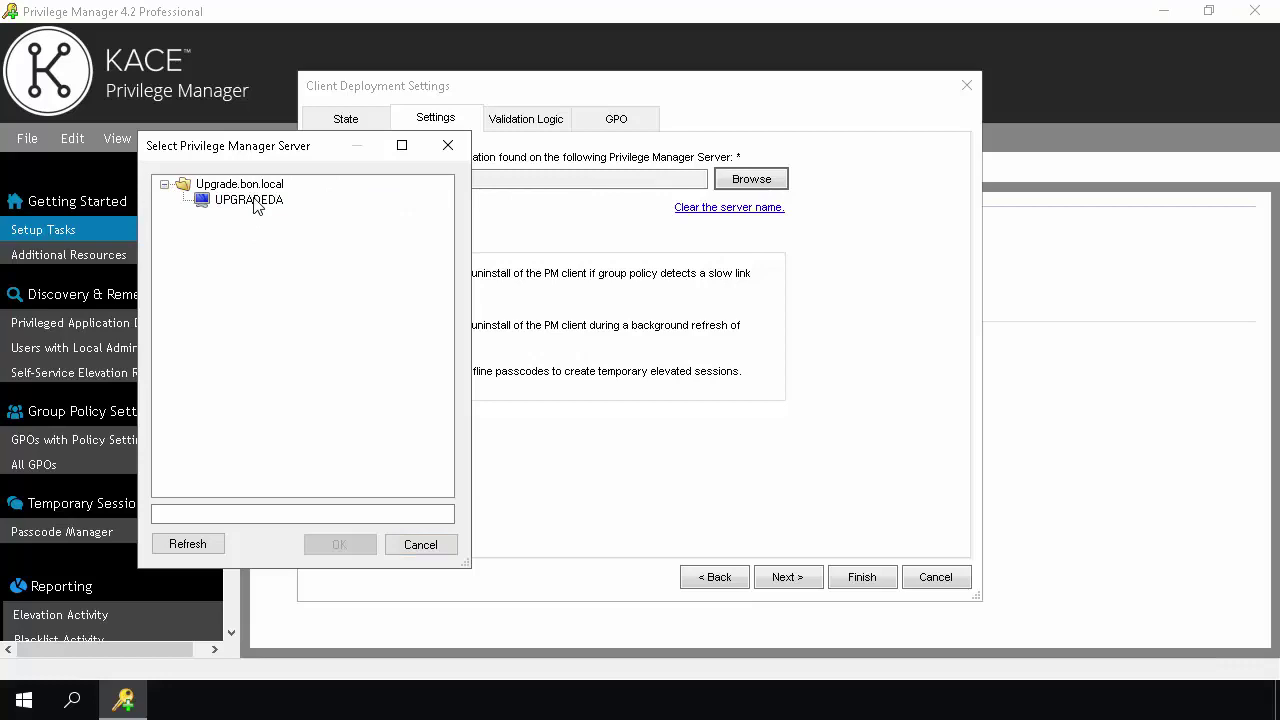
click(250, 200)
click(336, 552)
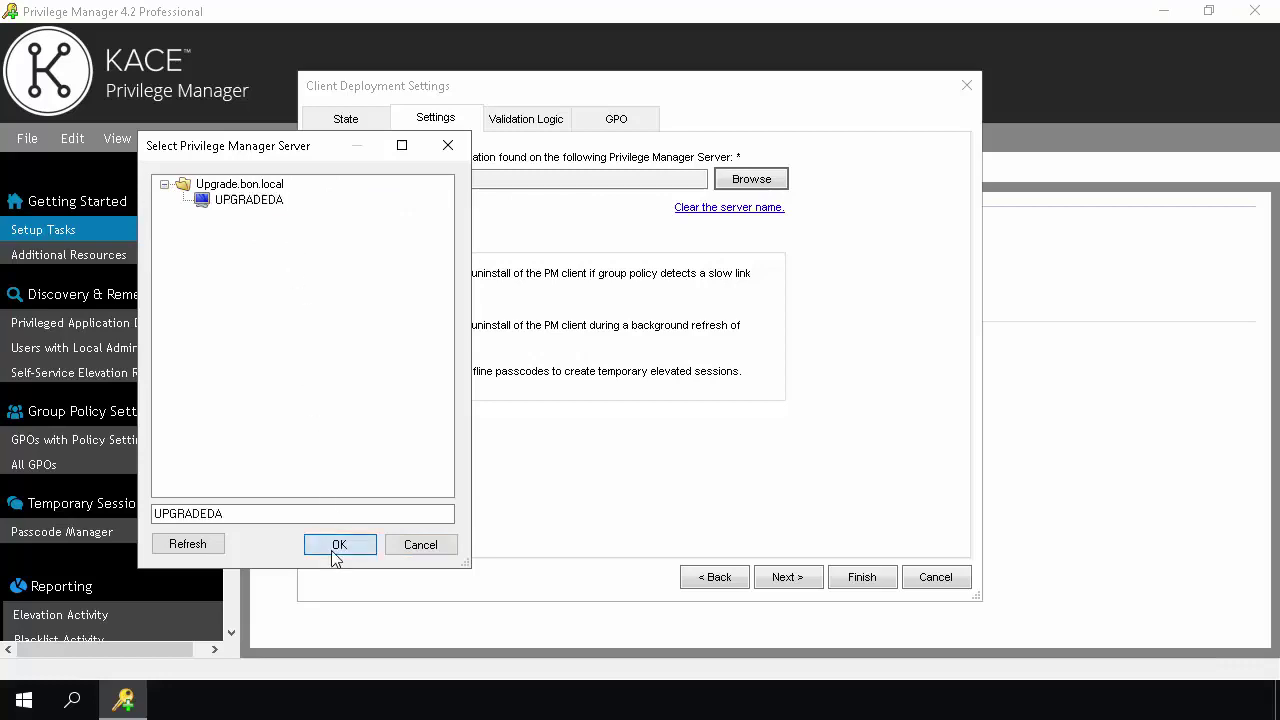
click(386, 207)
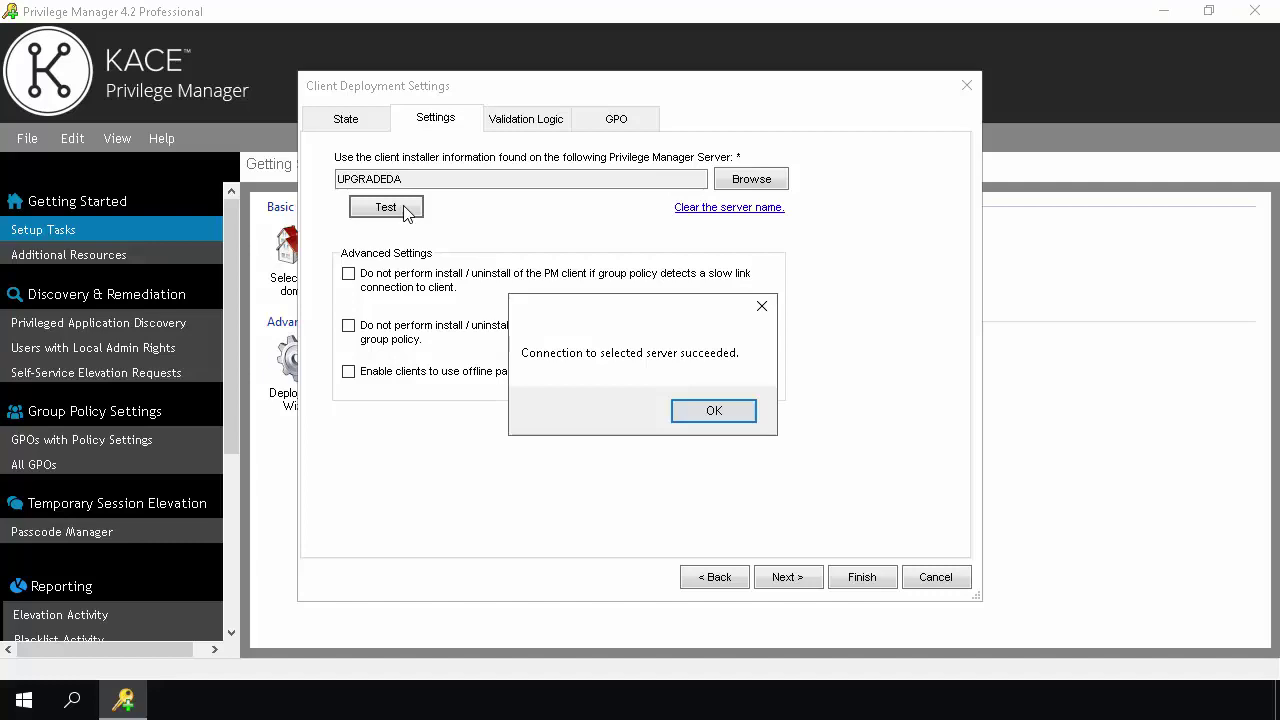
click(714, 411)
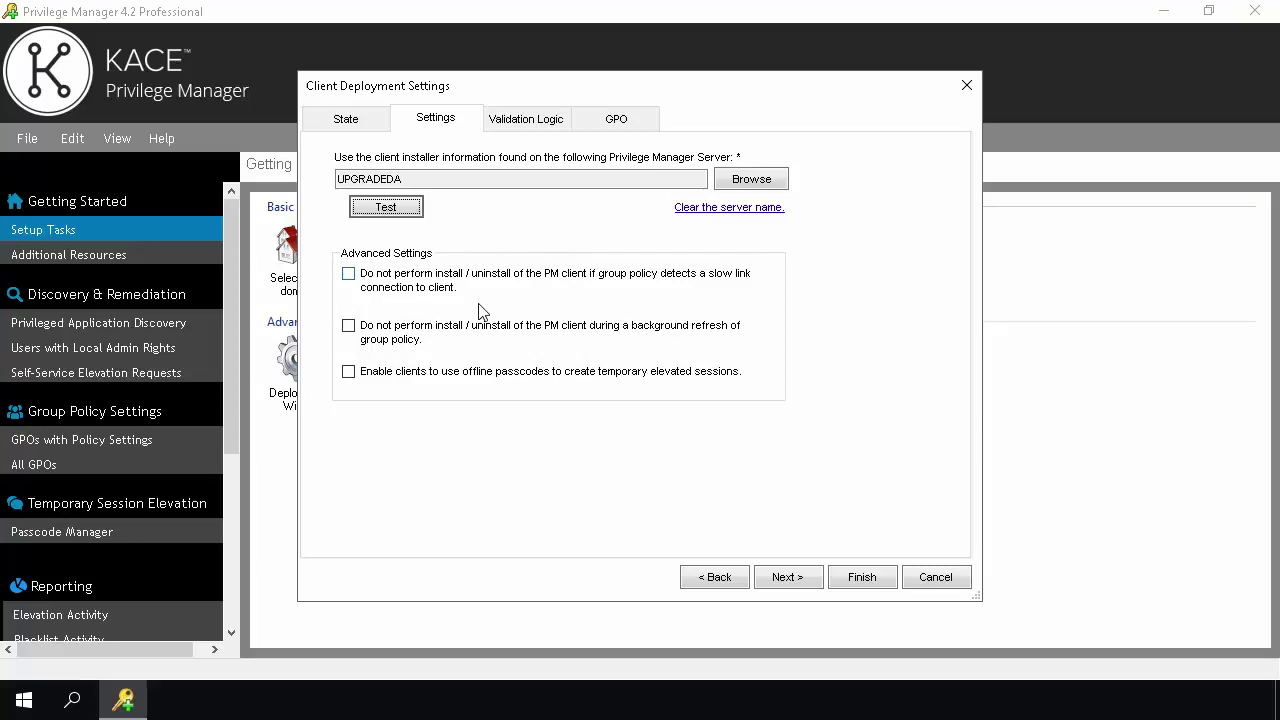
Step: Review the validation logic, keeping the standard class and OS rules
click(789, 577)
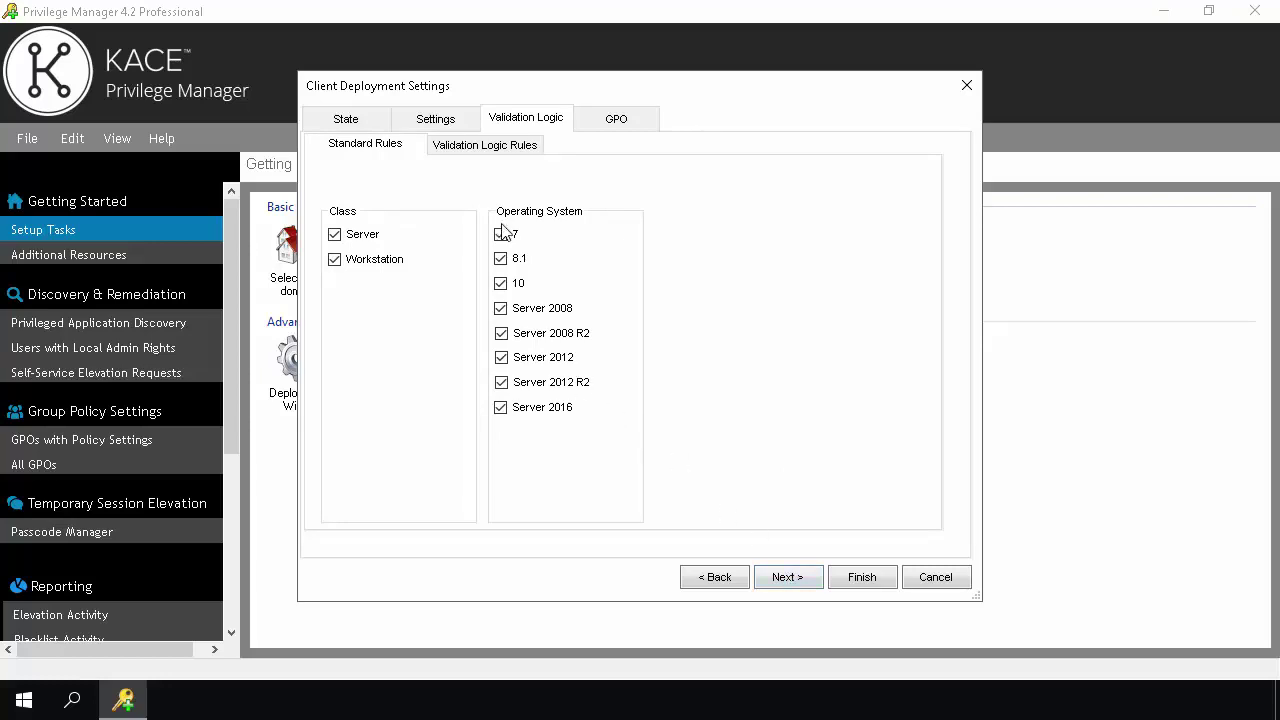
click(488, 146)
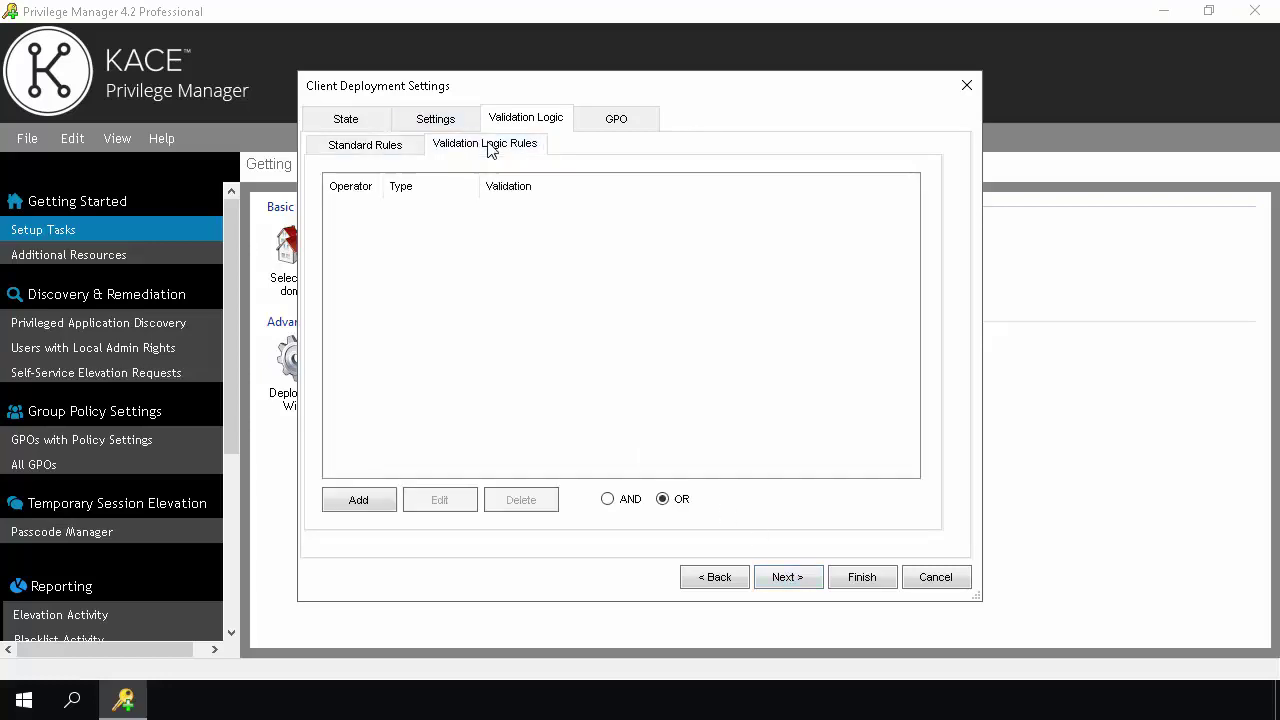
click(368, 150)
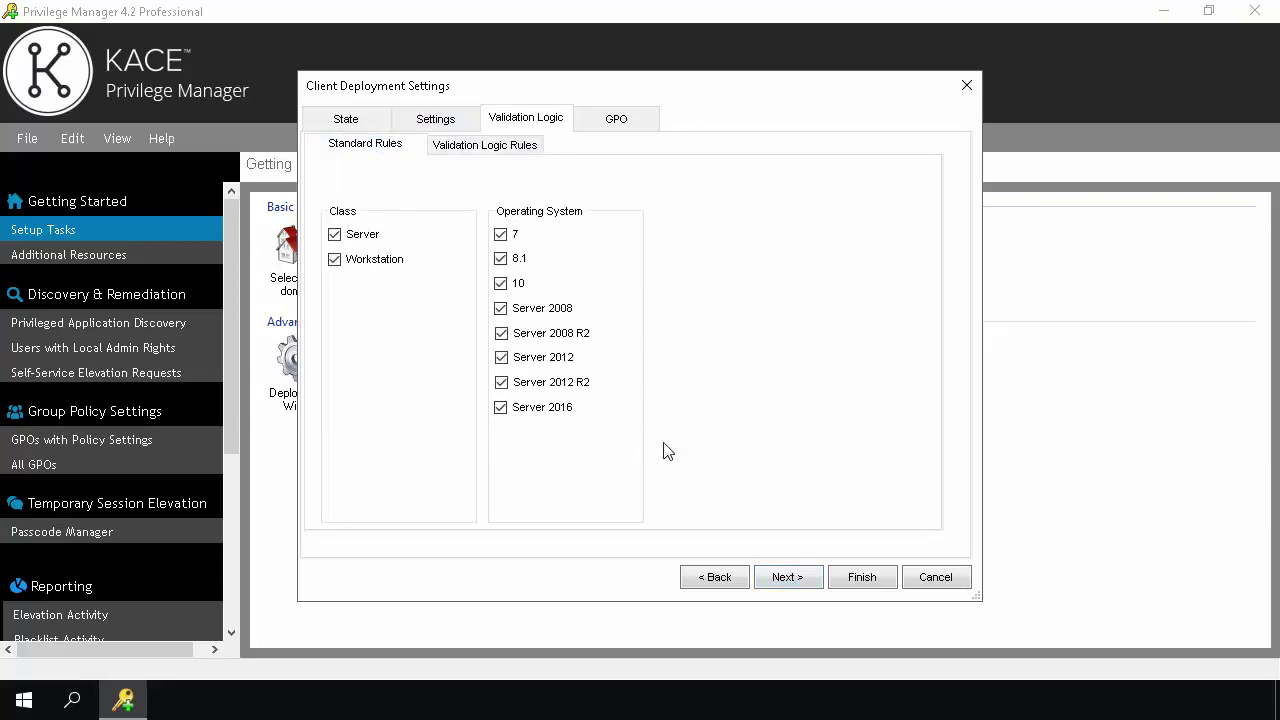
click(788, 577)
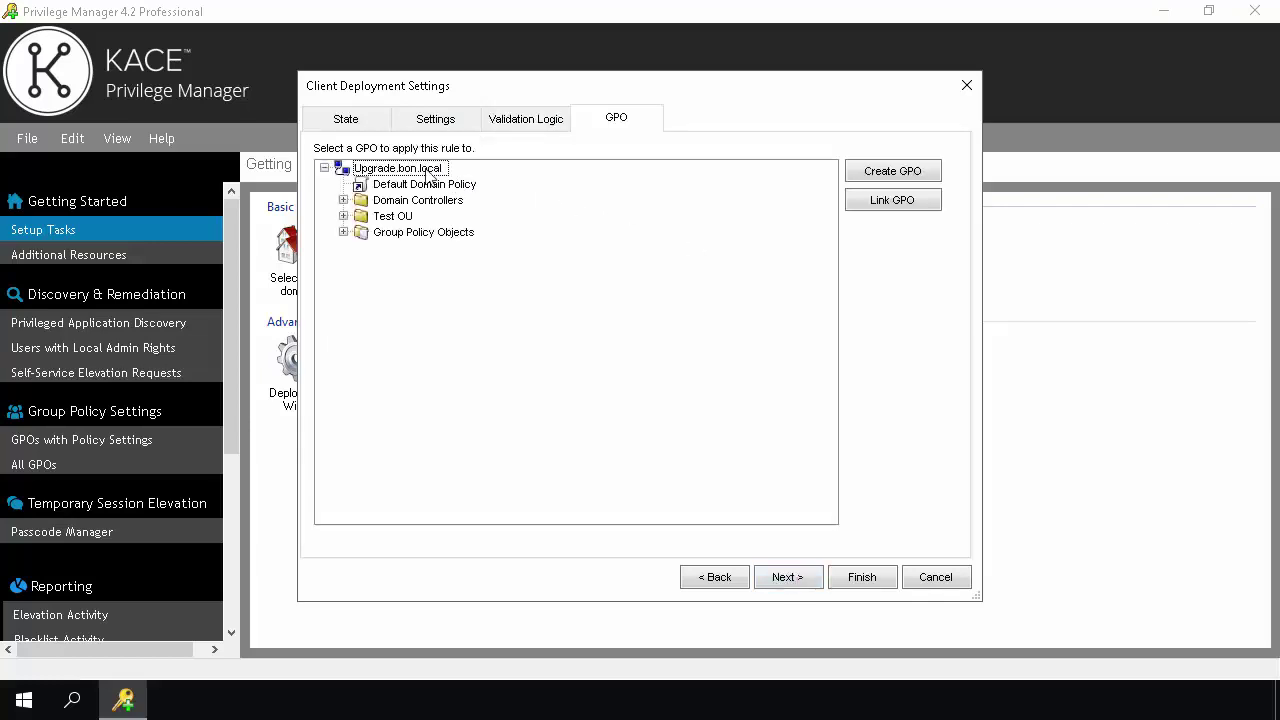
Step: Create a new GPO named 'Client Deployment' in the Upgrade.bon.local domain
click(423, 172)
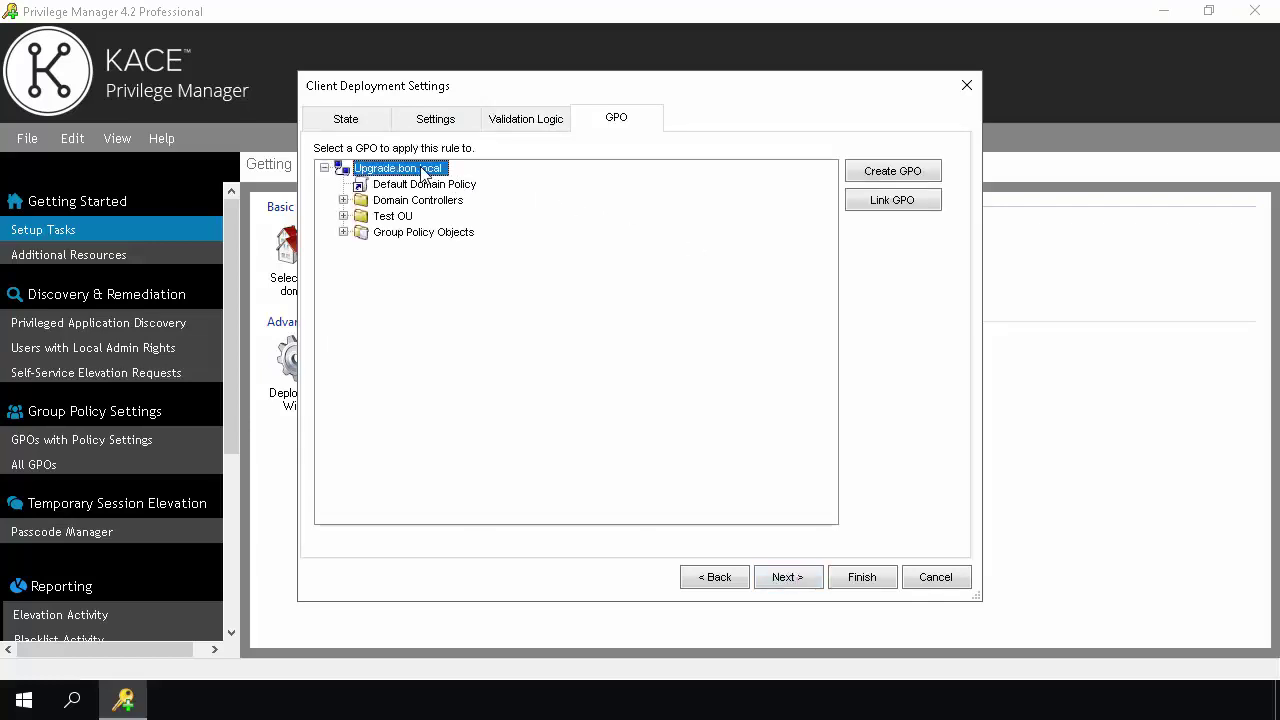
click(910, 177)
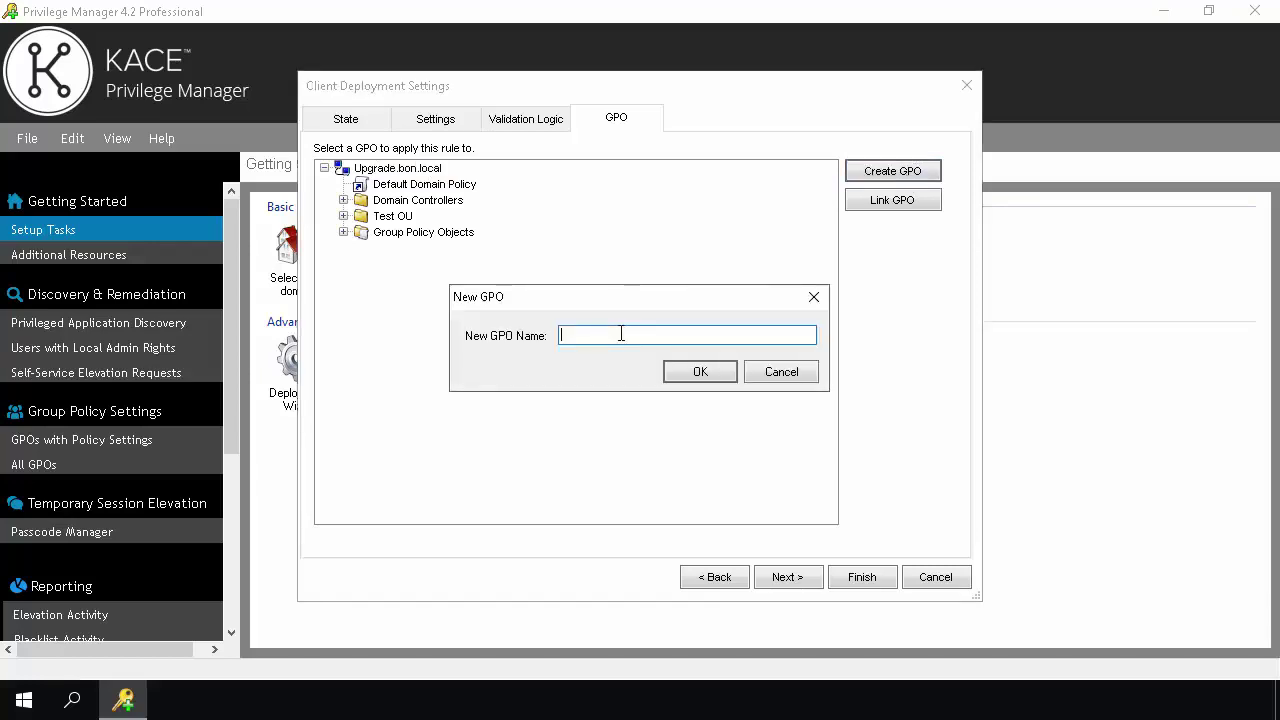
text(Client Deployment)
click(700, 373)
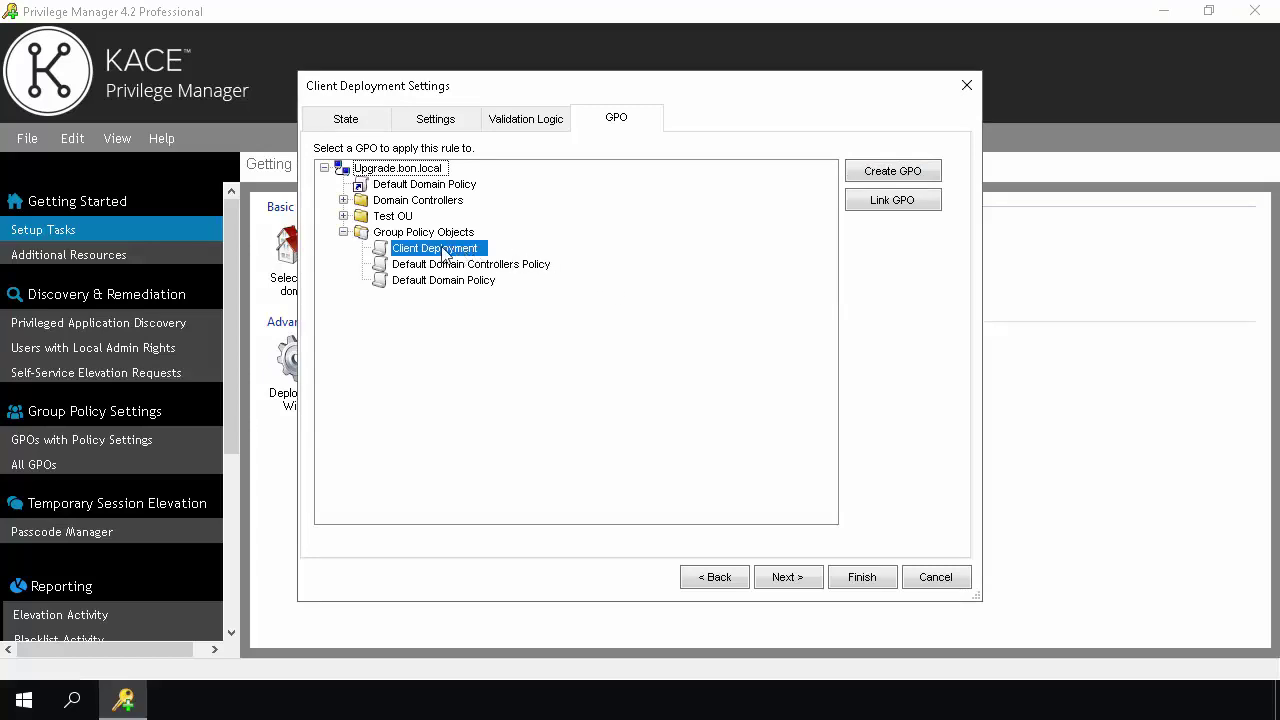
Step: Link the Client Deployment GPO to the whole domain, select it, and finish the wizard
click(905, 203)
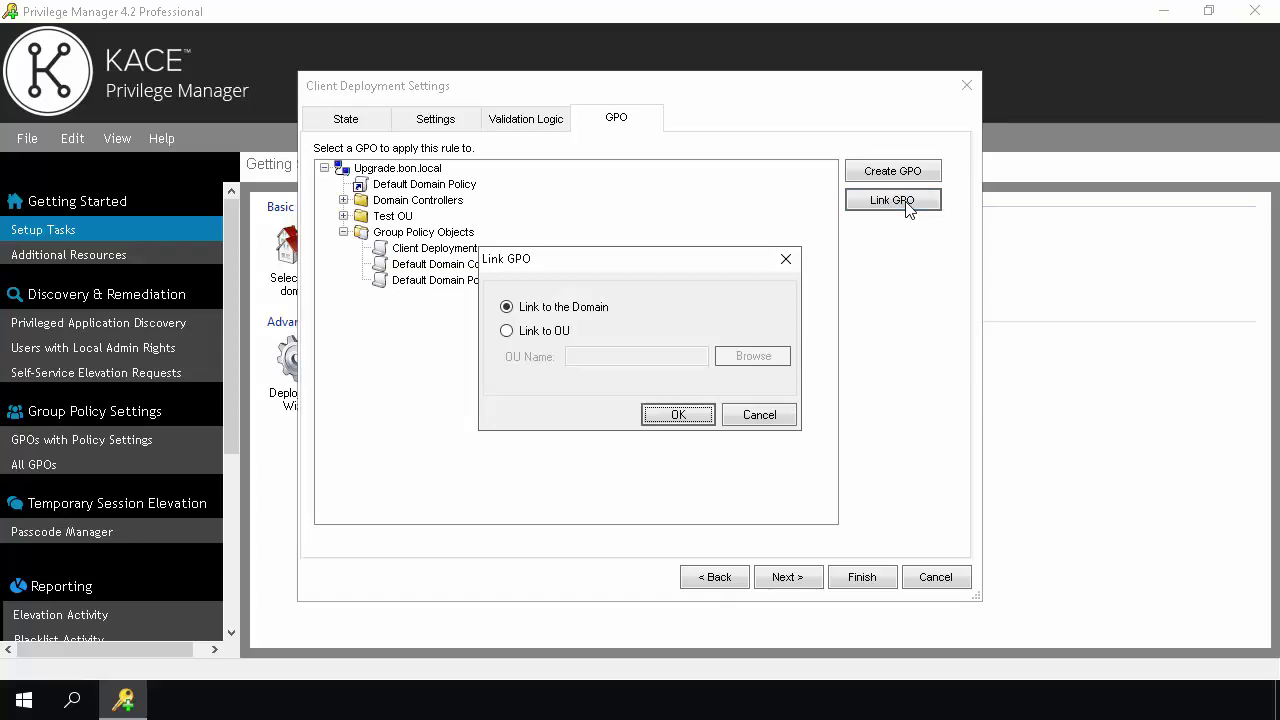
click(507, 332)
click(578, 312)
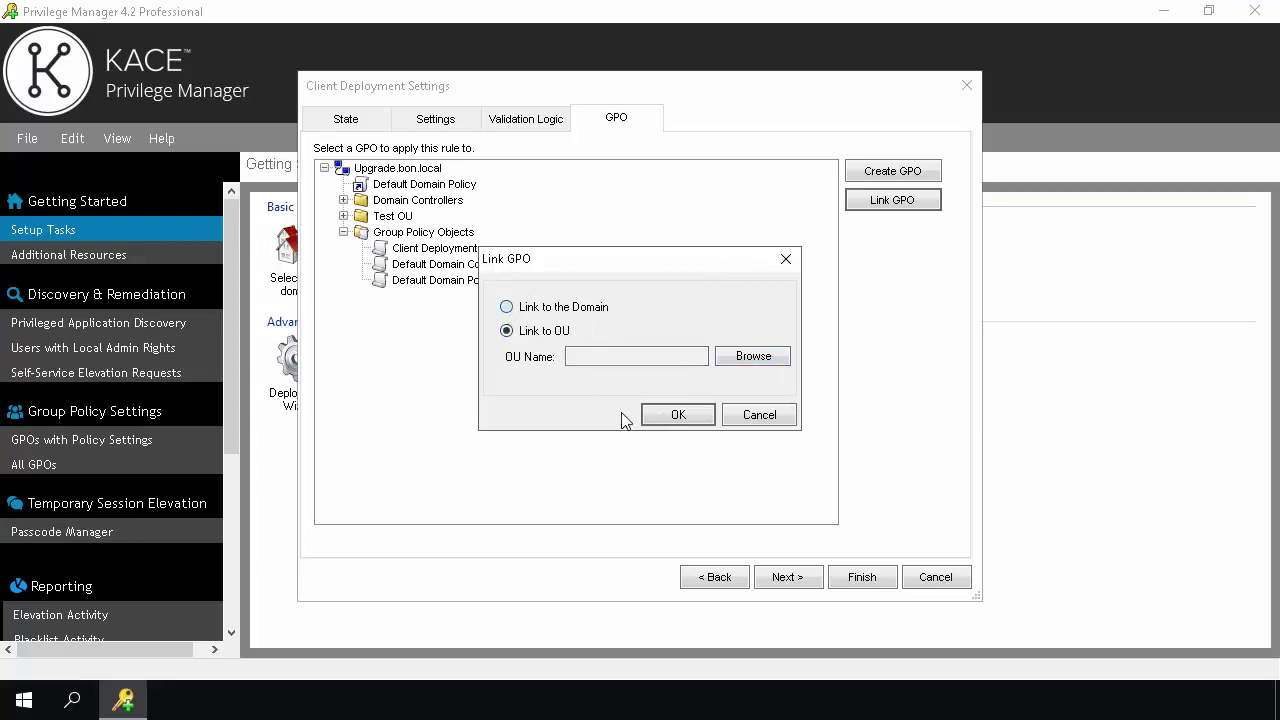
click(678, 414)
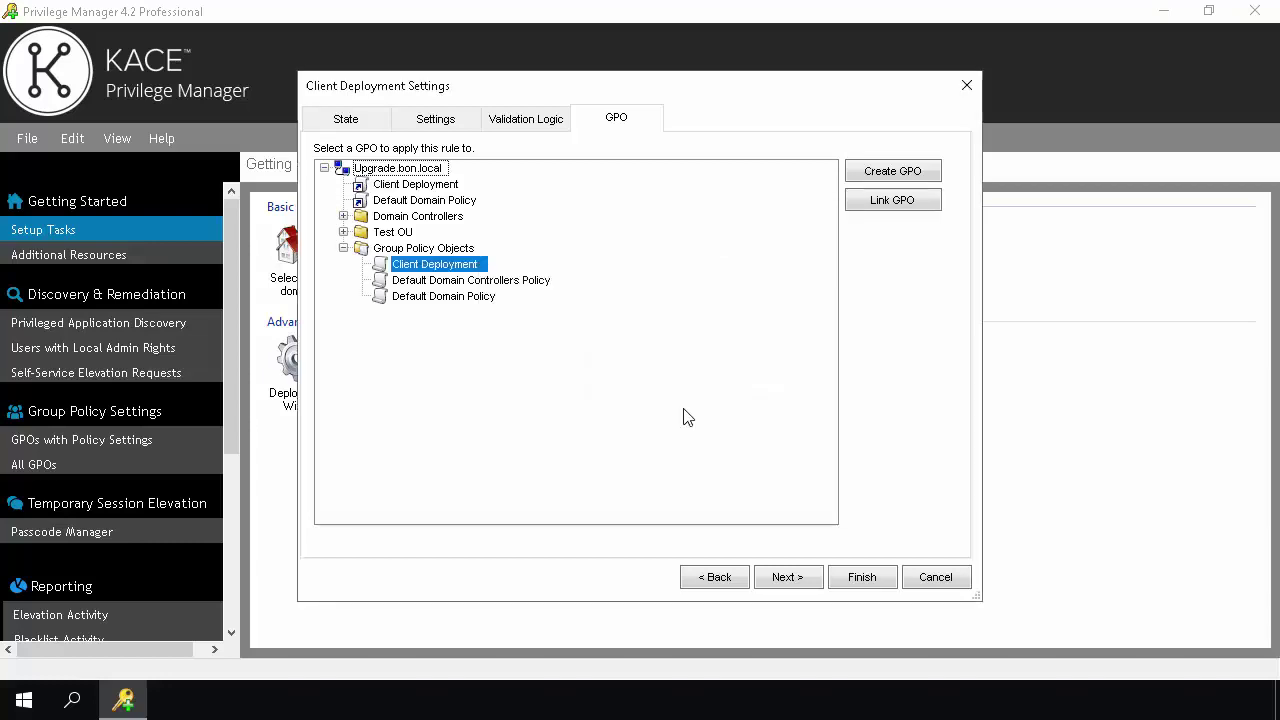
click(450, 186)
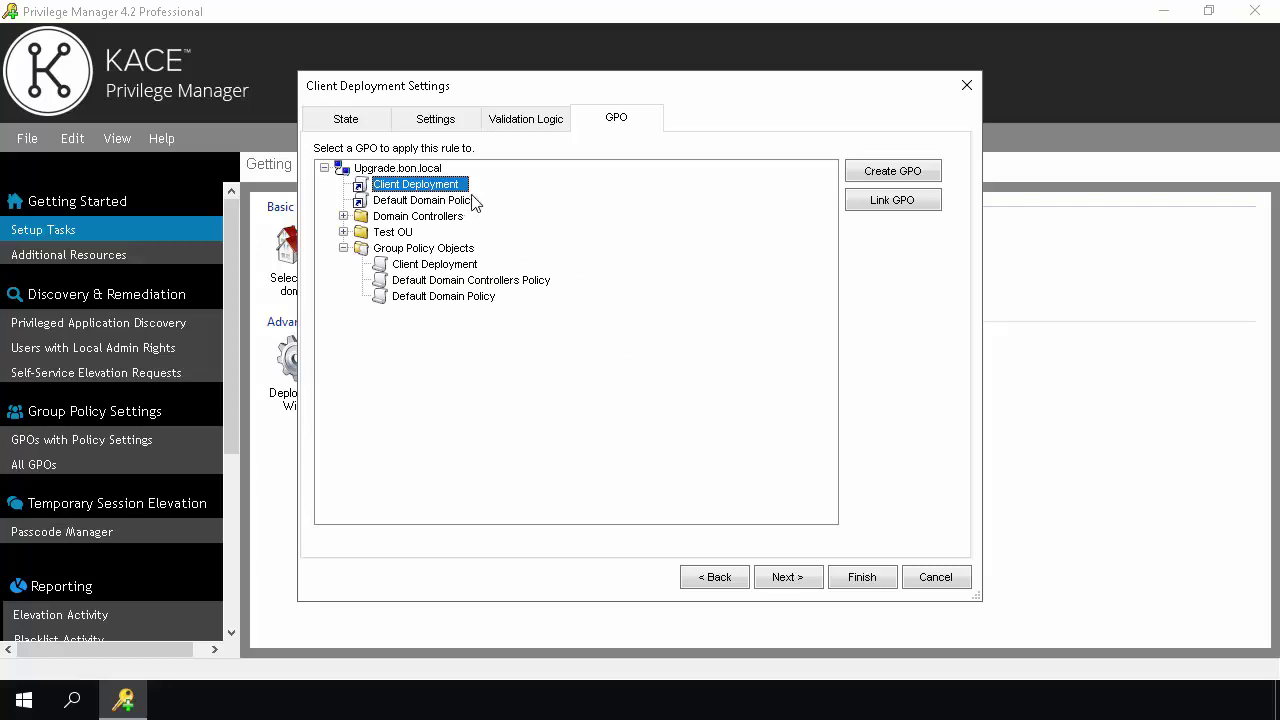
click(865, 581)
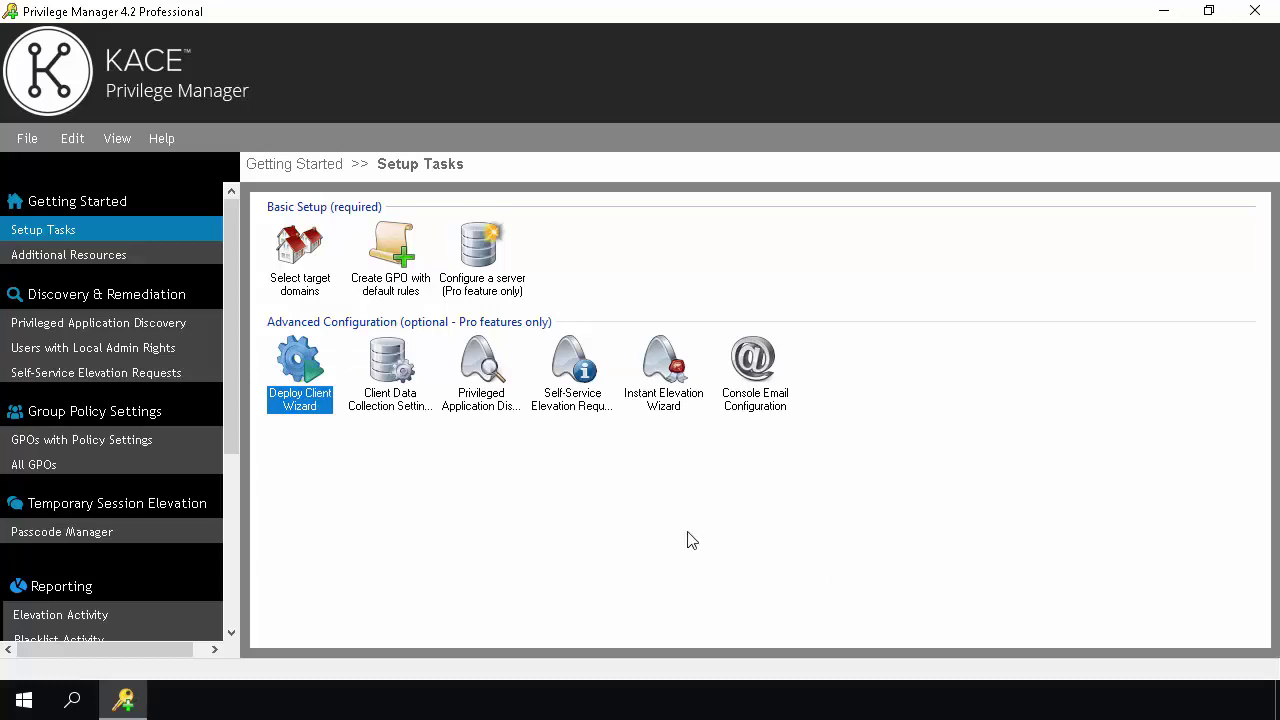
Step: Review the Client Deployment GPO's settings: Install Client state, UPGRADEDA server and targeted systems
click(98, 442)
click(390, 270)
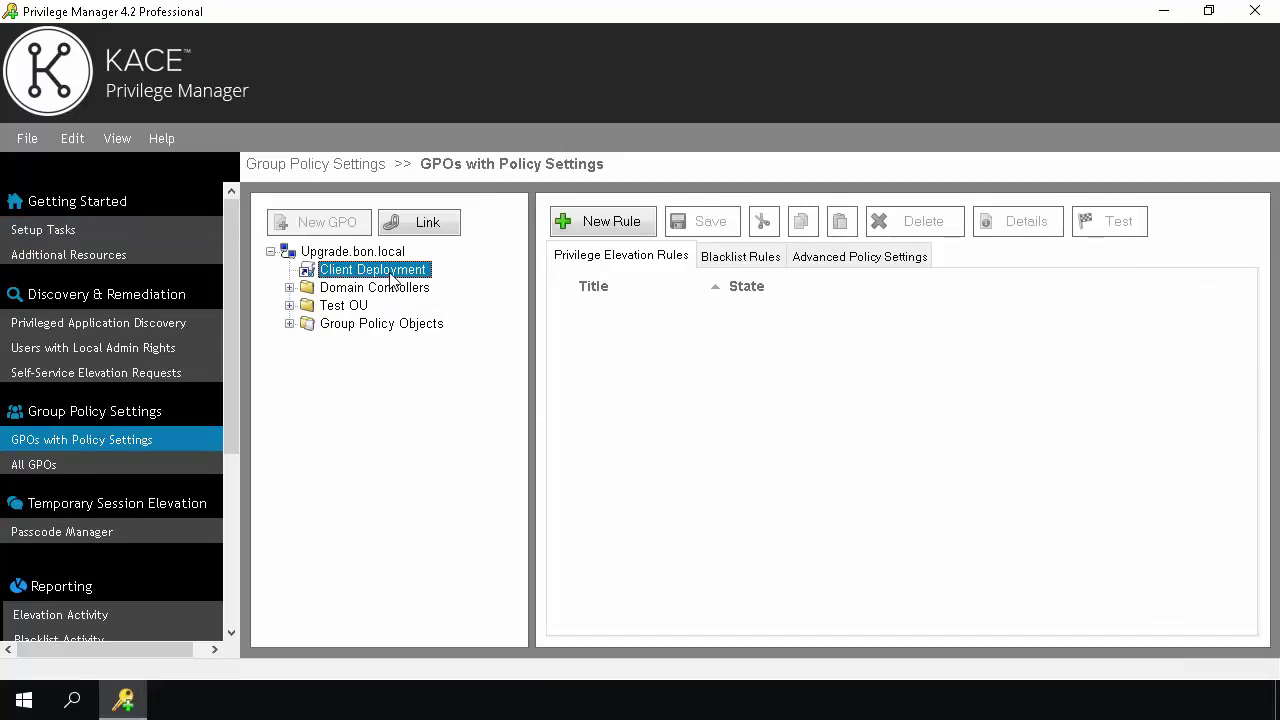
click(888, 262)
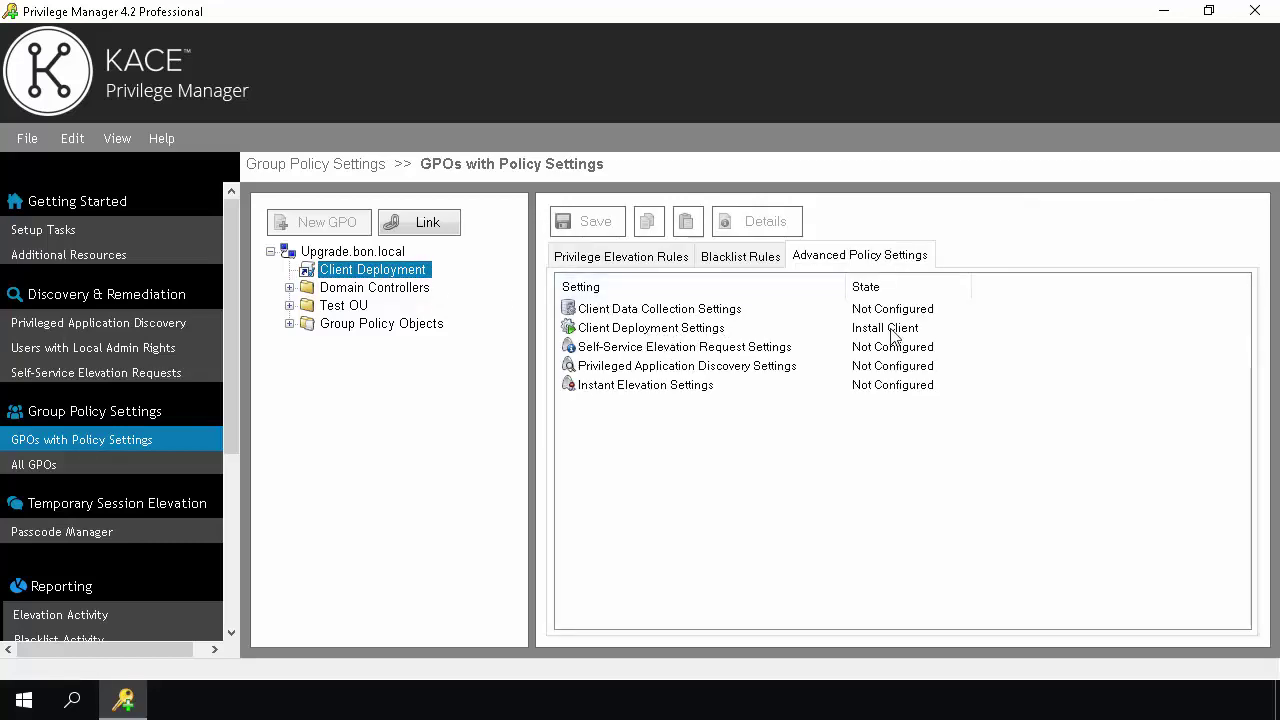
click(720, 333)
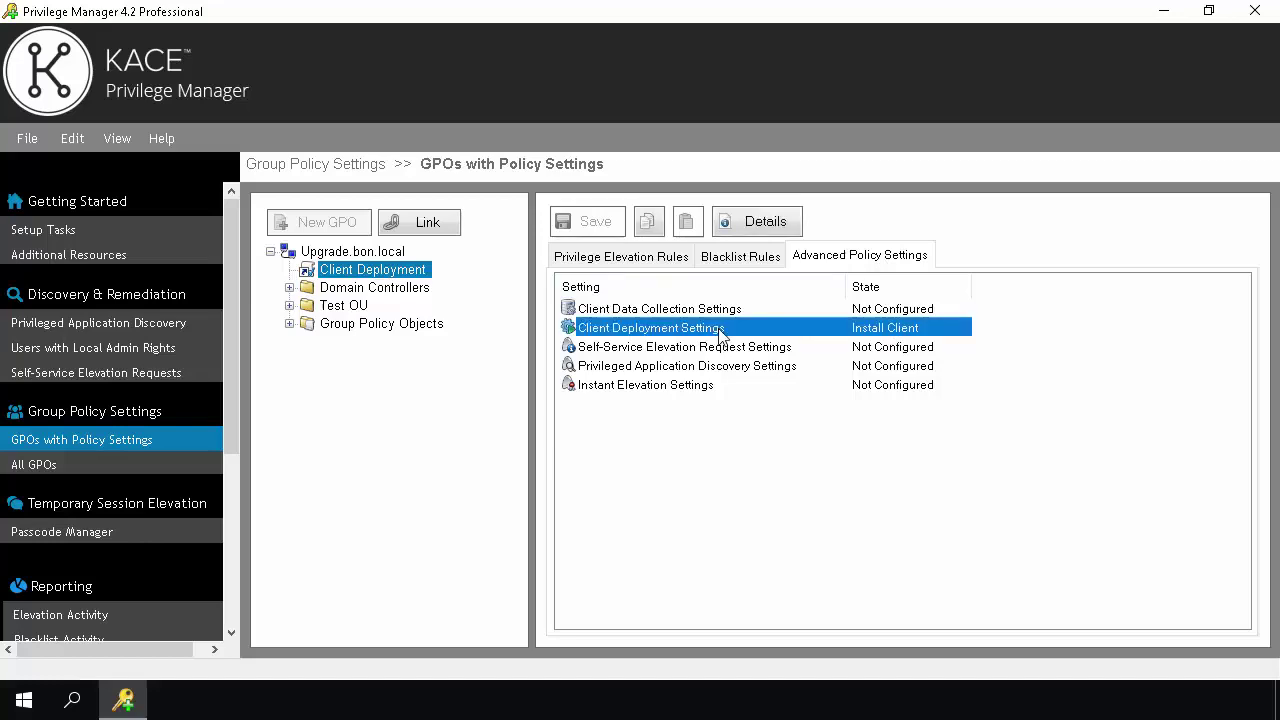
click(776, 223)
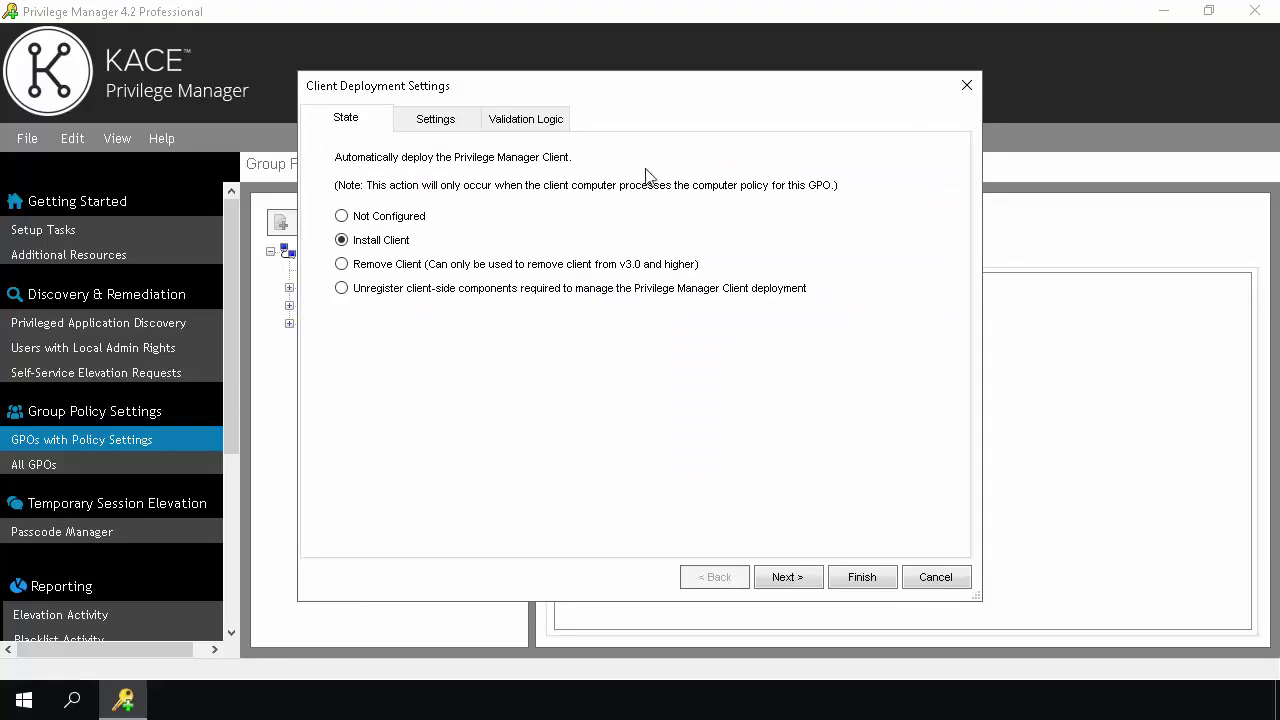
click(462, 127)
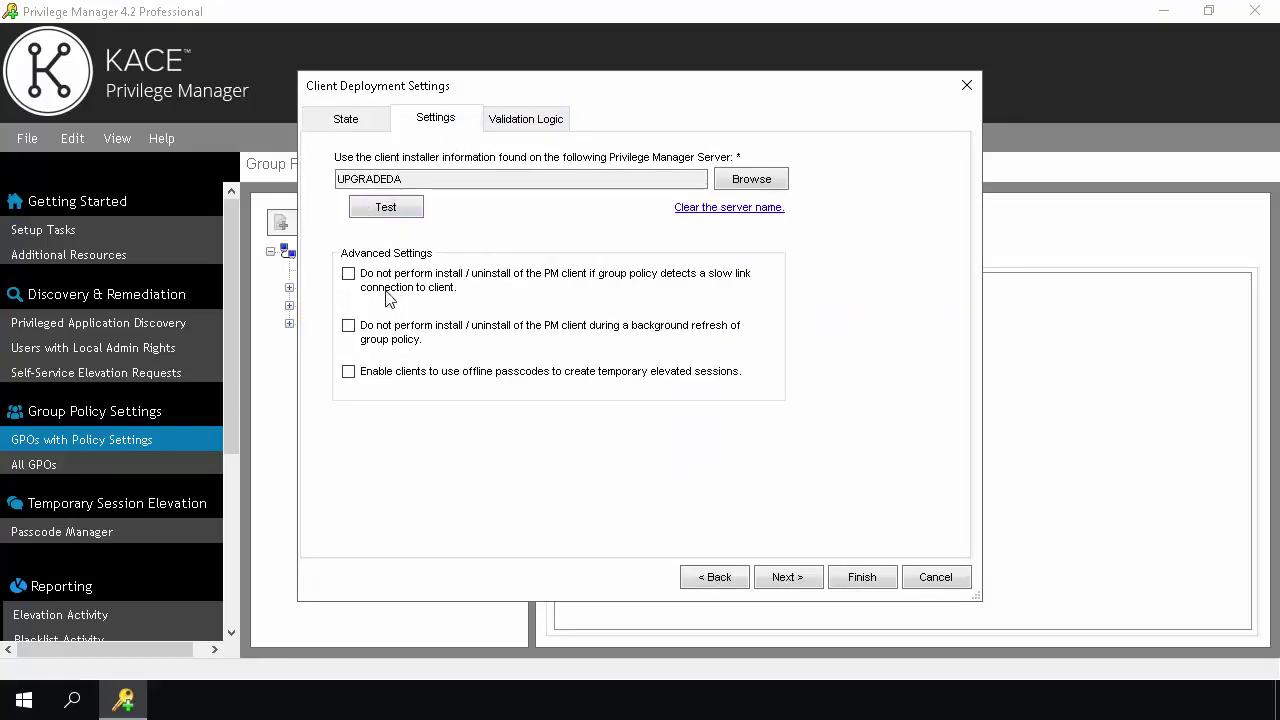
click(521, 121)
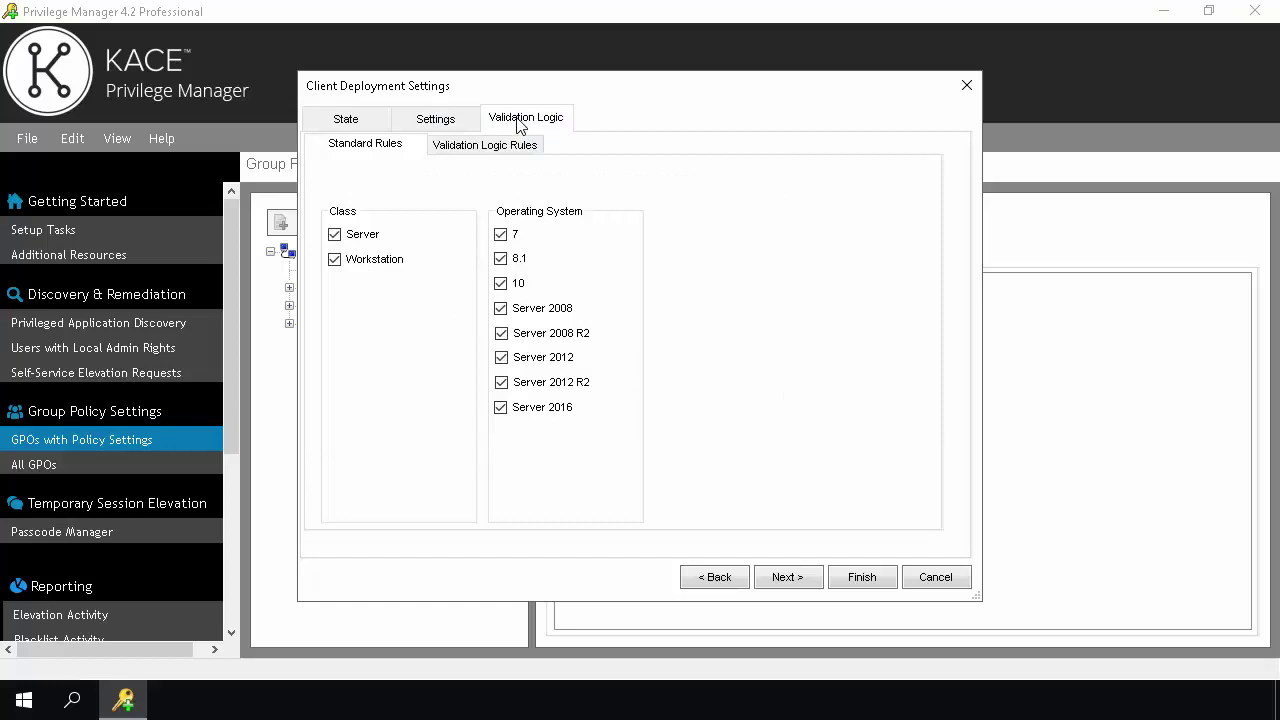
click(862, 578)
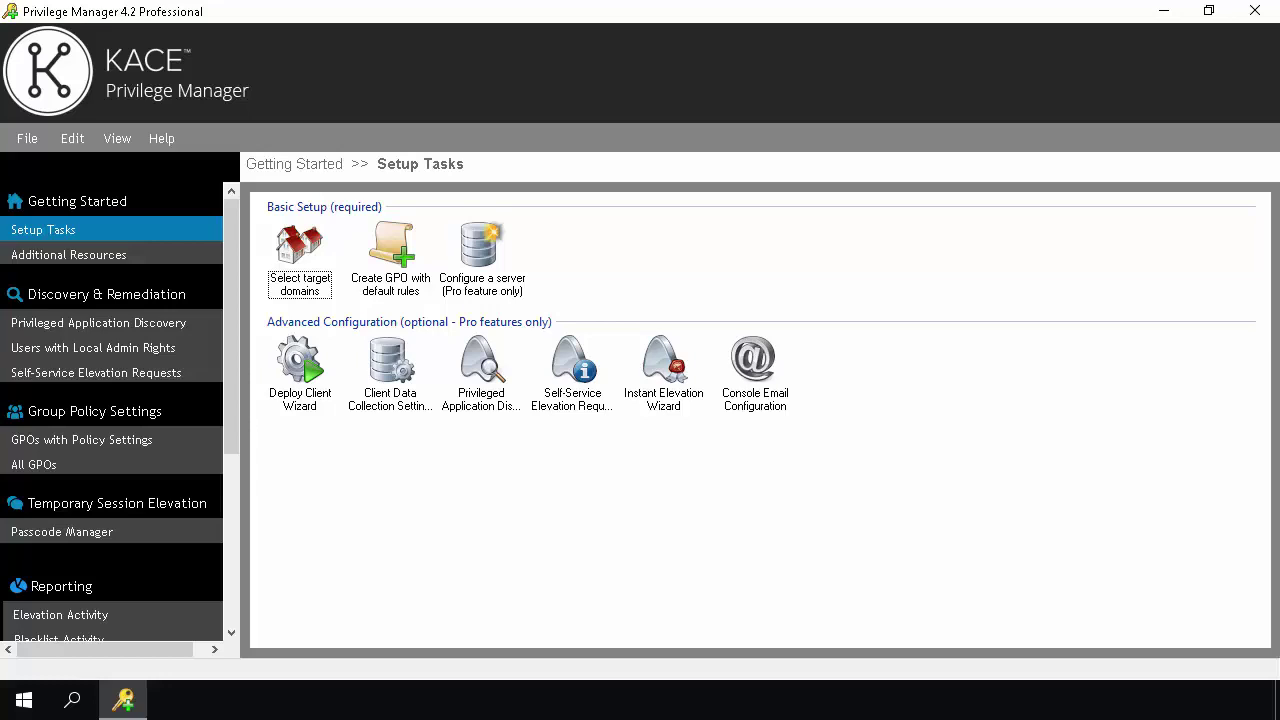
Step: Show the Additional Resources page from the sidebar
click(69, 255)
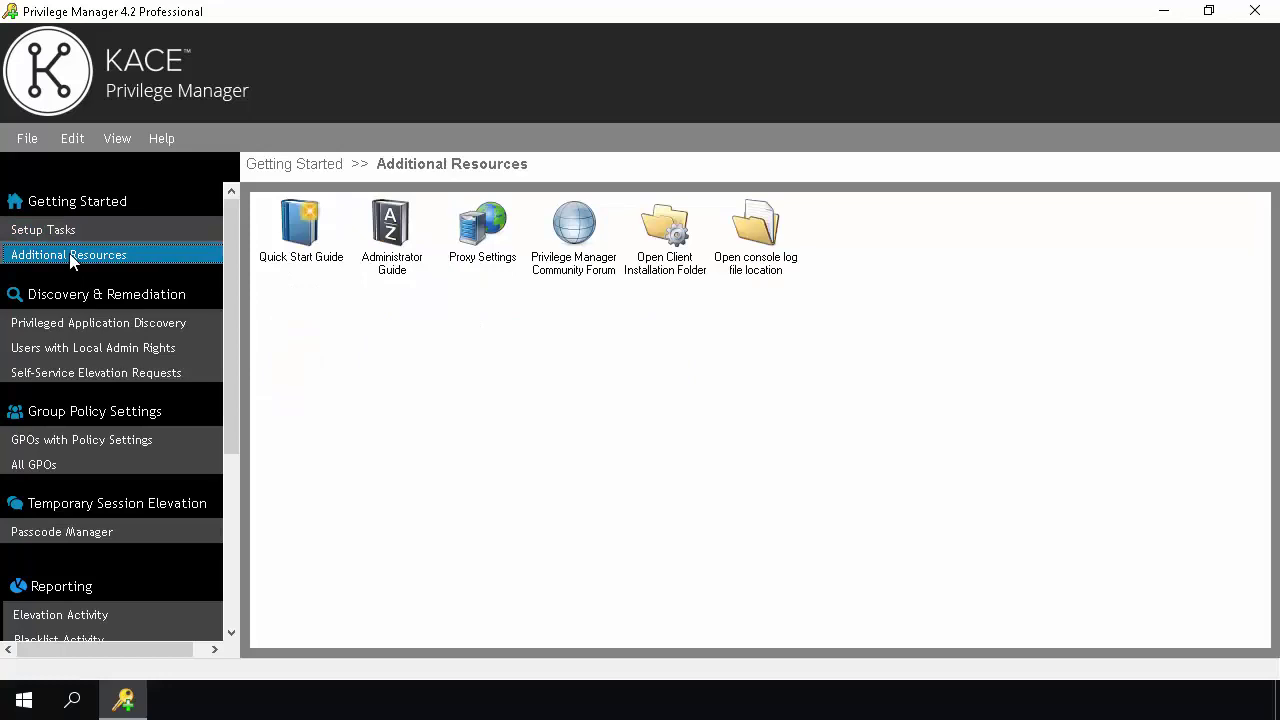
Step: Open the client installation folder, select PAClient, and reveal the \\Upgradeda\paserver UNC path
click(672, 238)
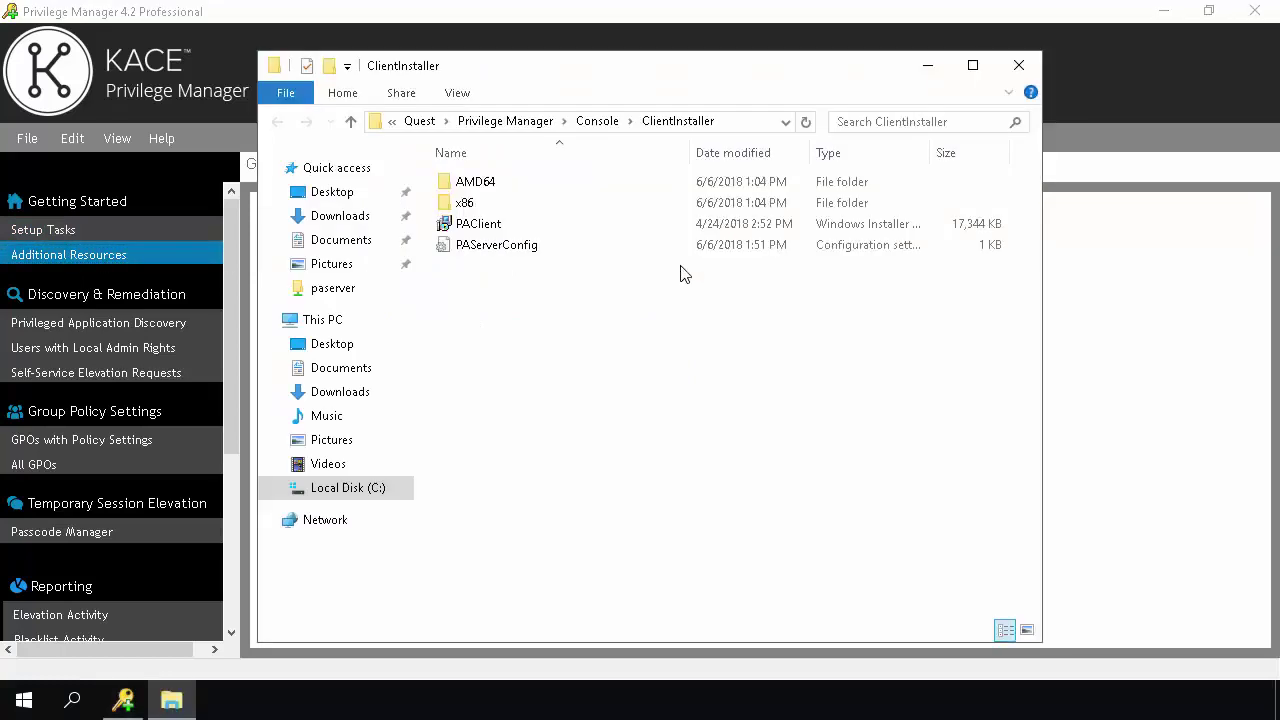
click(491, 229)
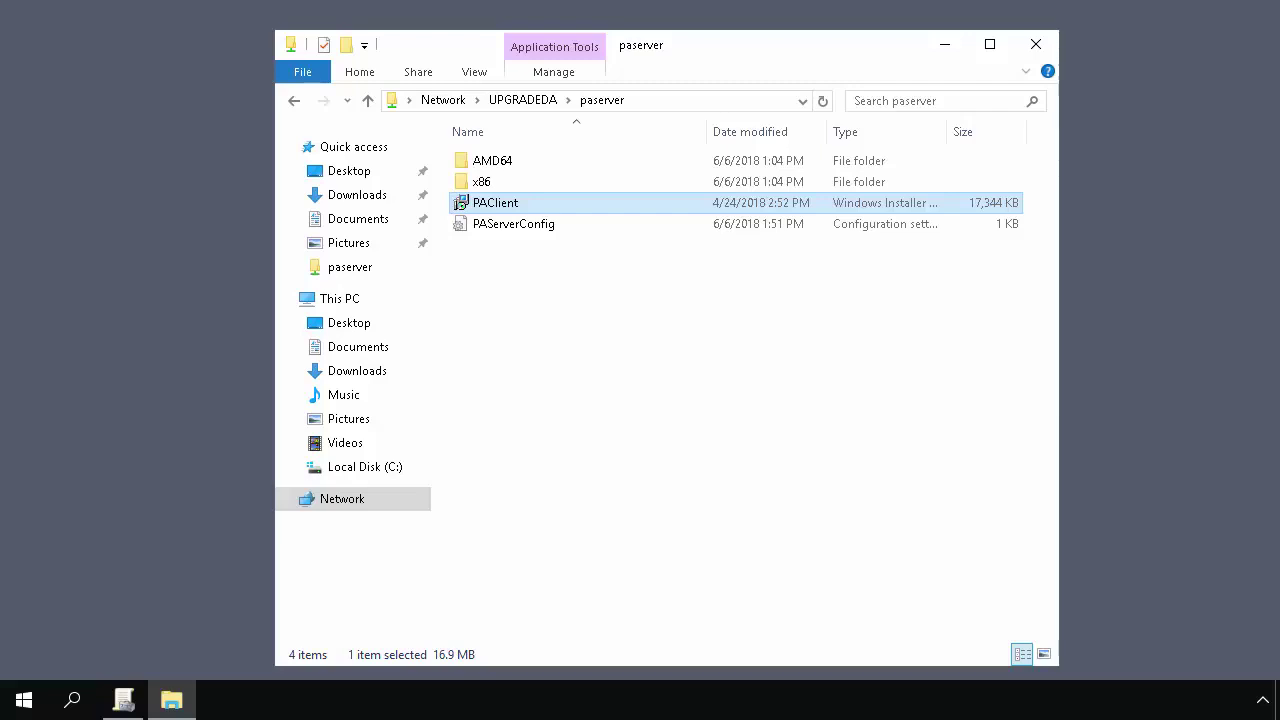
click(650, 100)
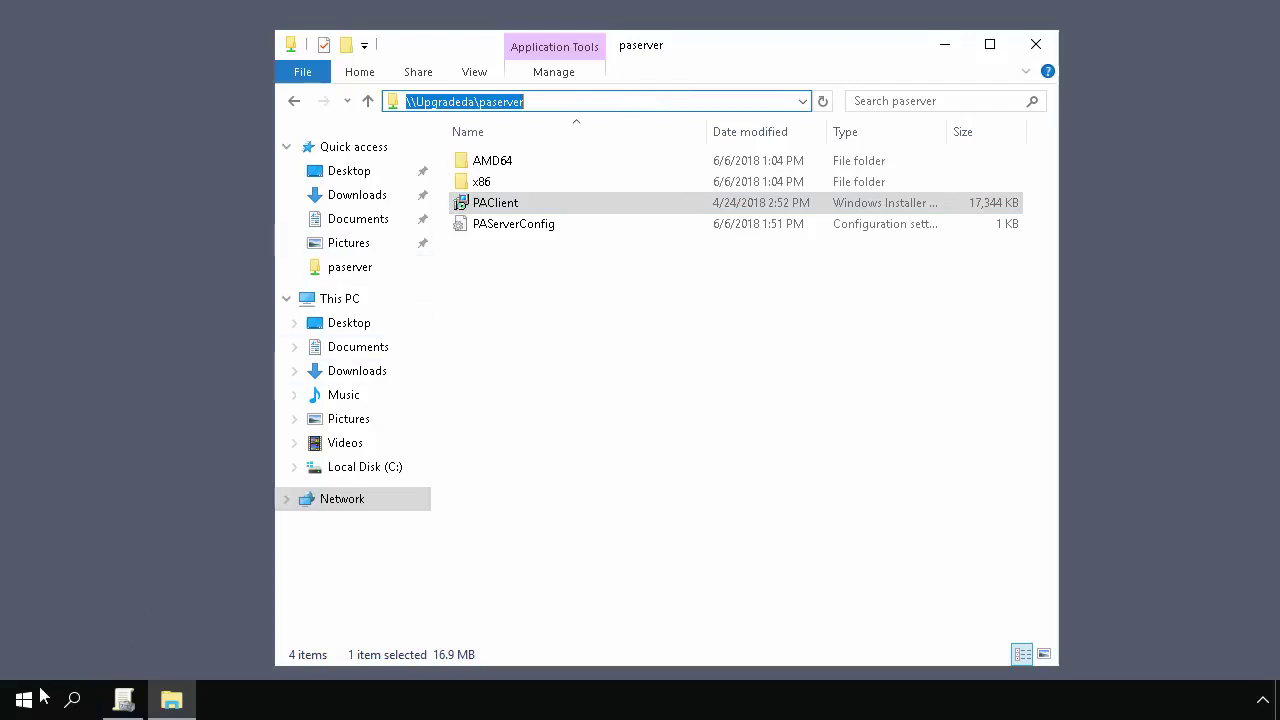
Step: Add a 'Client Deployment' GPO under Group Policy Objects and open it in the editor
click(123, 700)
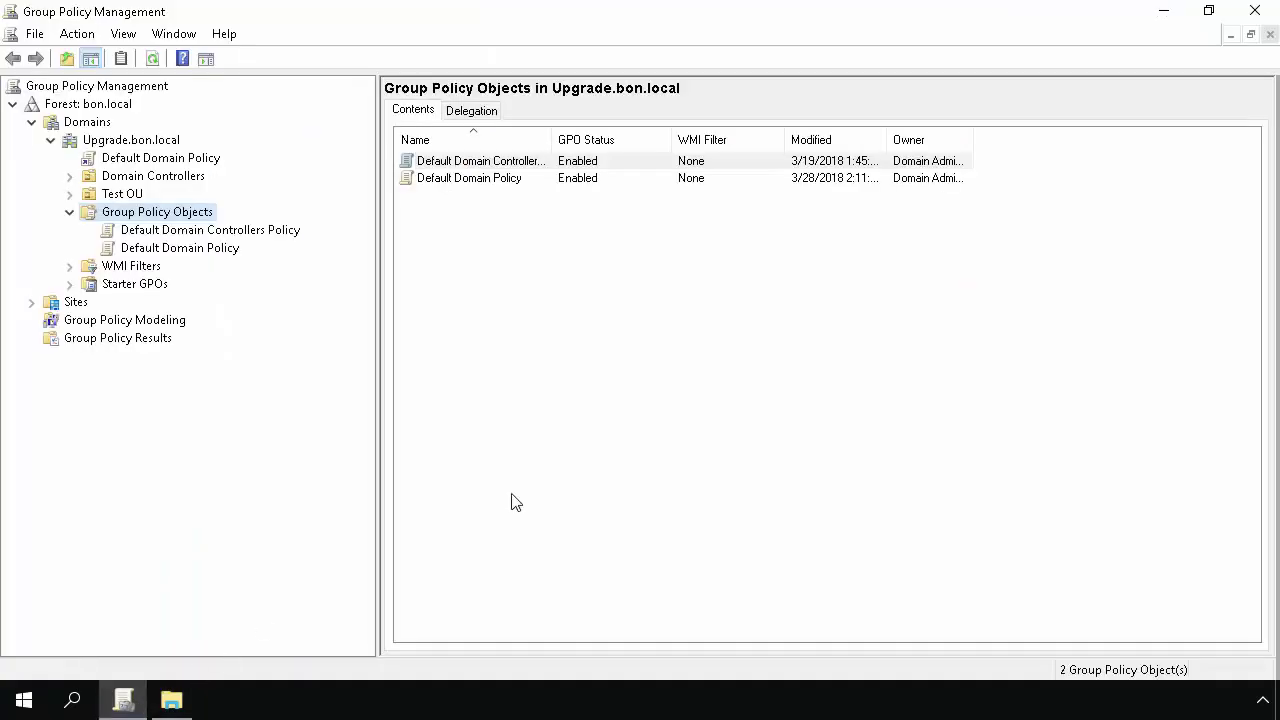
right_click(180, 217)
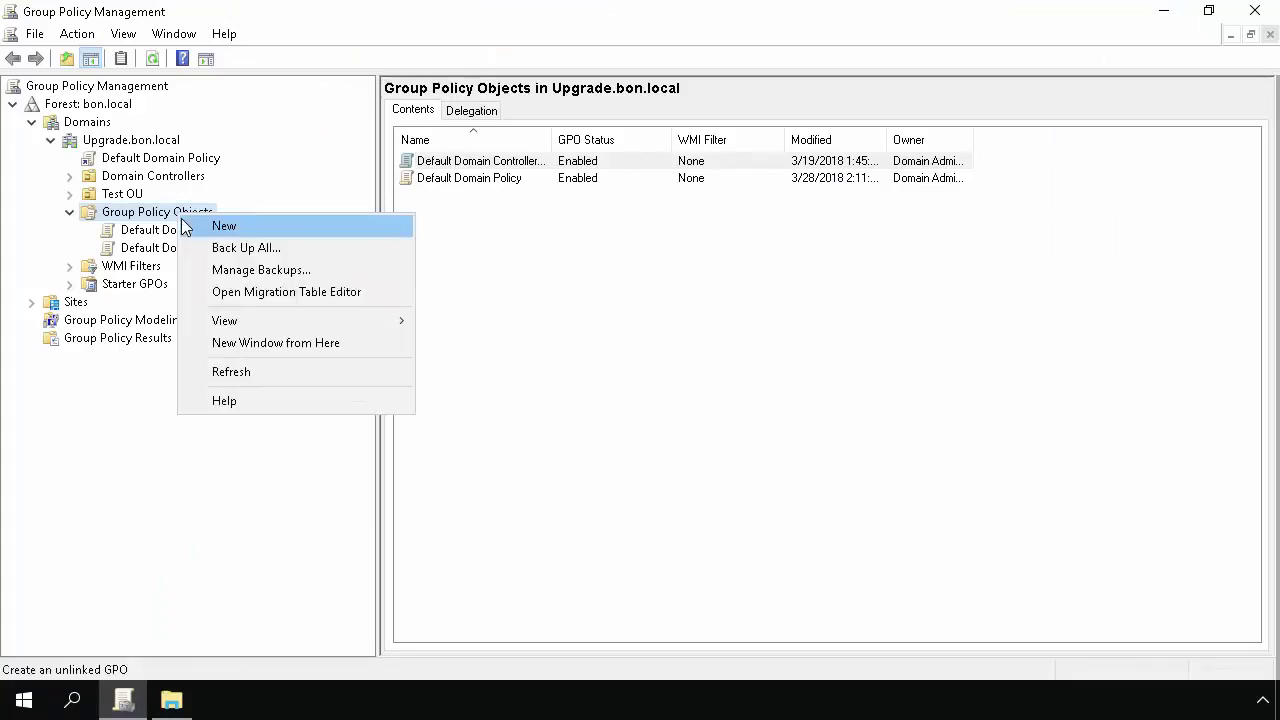
click(254, 229)
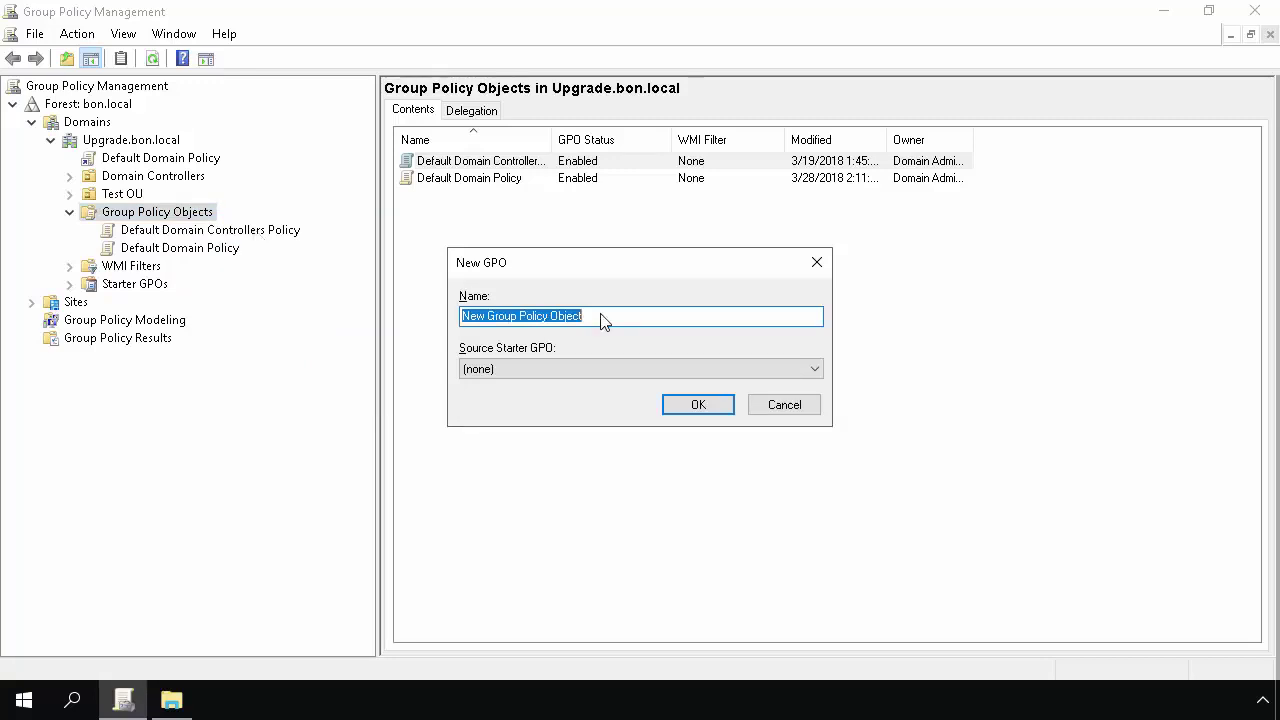
text(Client Deployment)
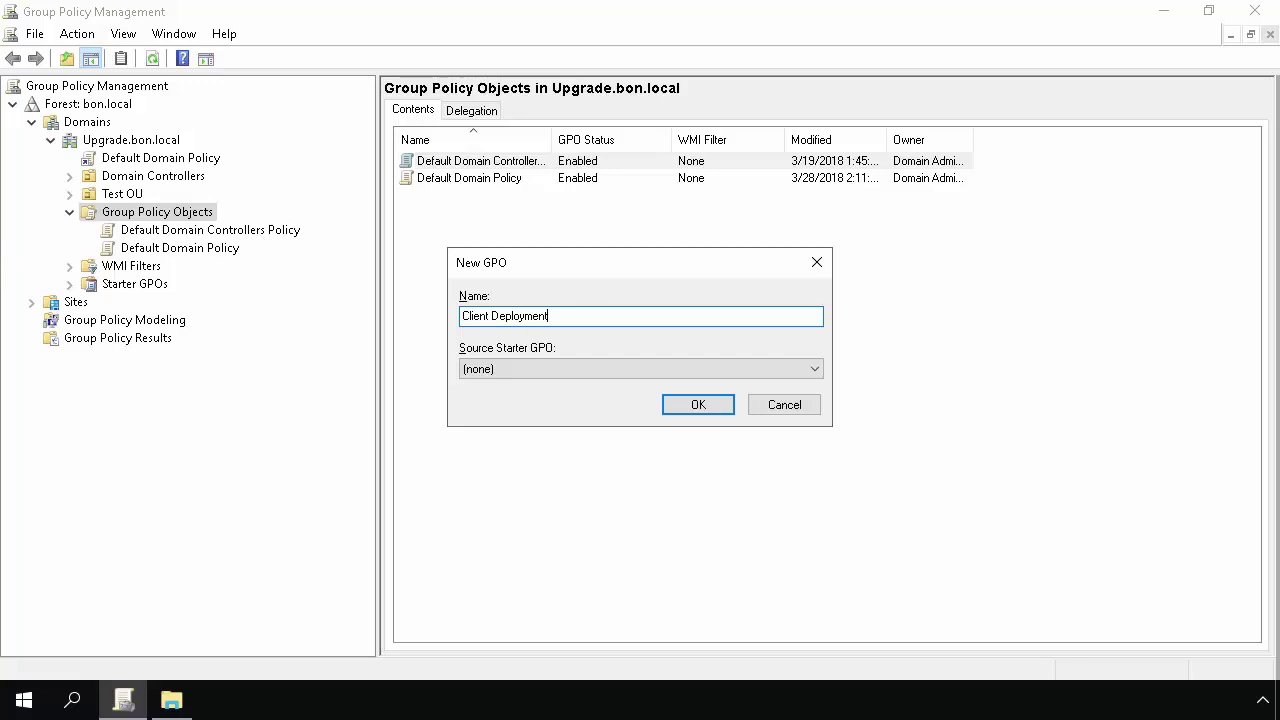
click(697, 404)
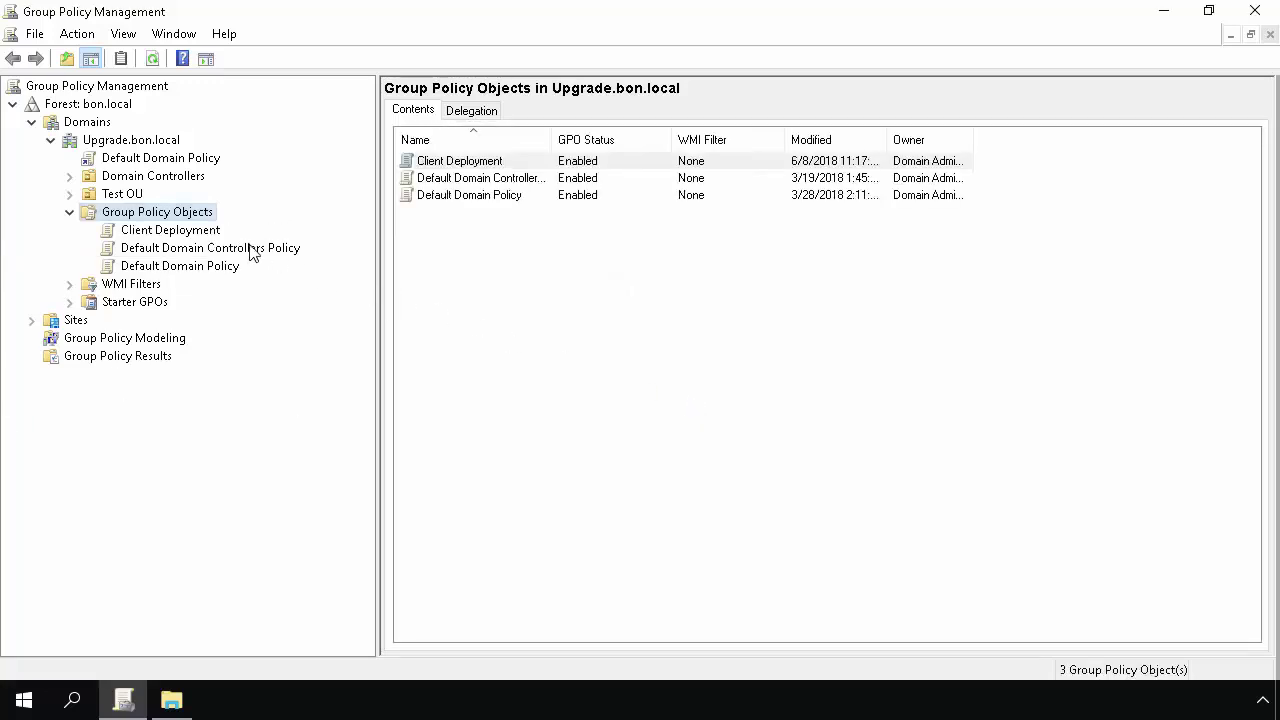
right_click(203, 238)
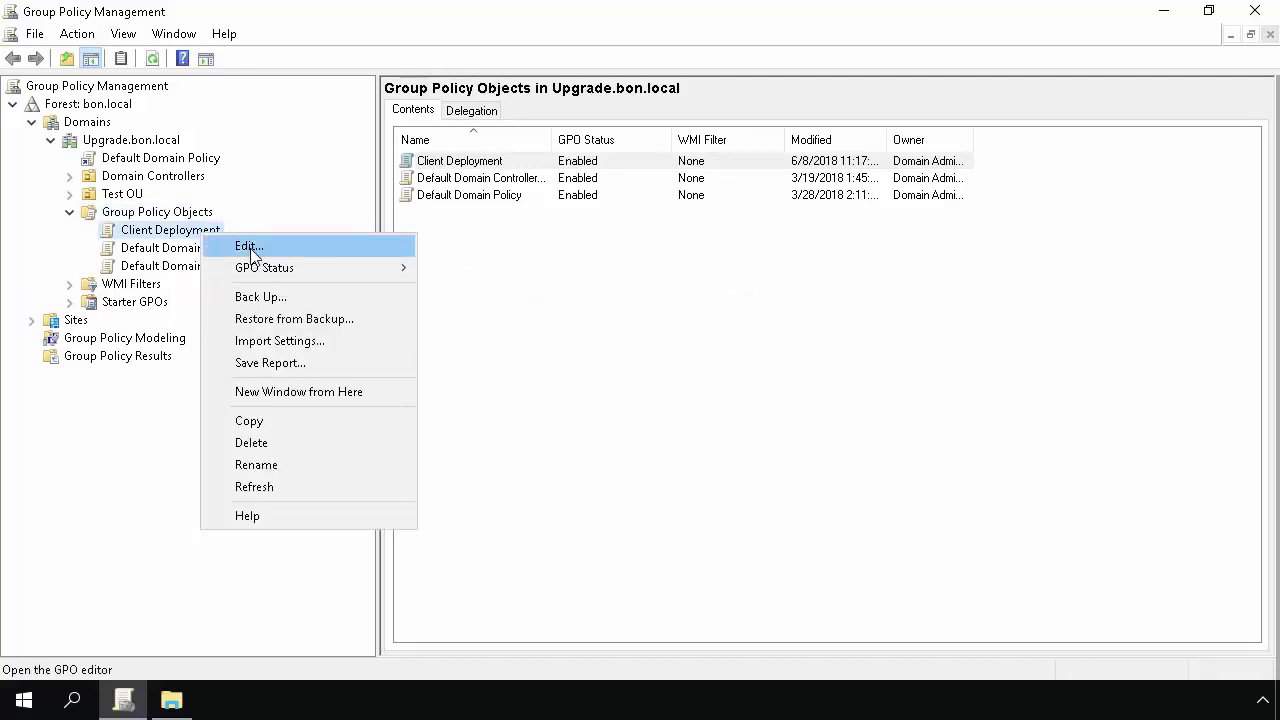
click(250, 248)
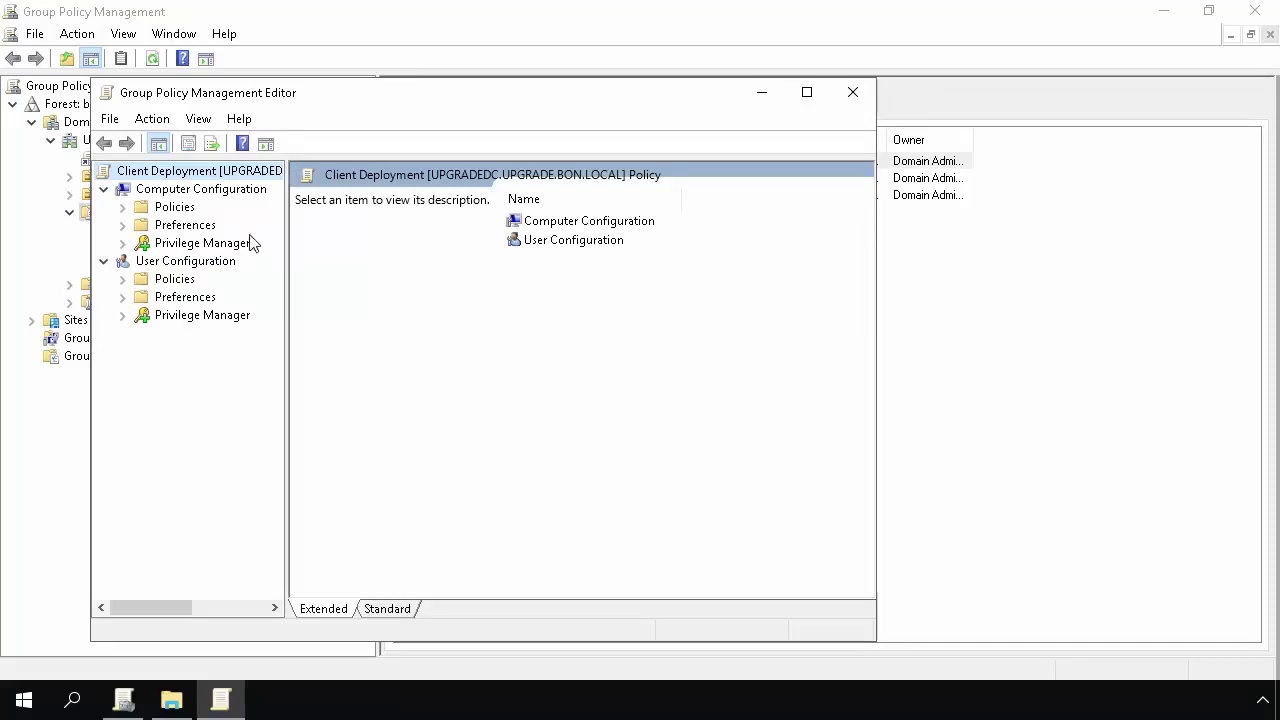
Step: Expand Computer Configuration > Policies > Software Settings to show Software installation
click(243, 192)
click(193, 207)
click(123, 207)
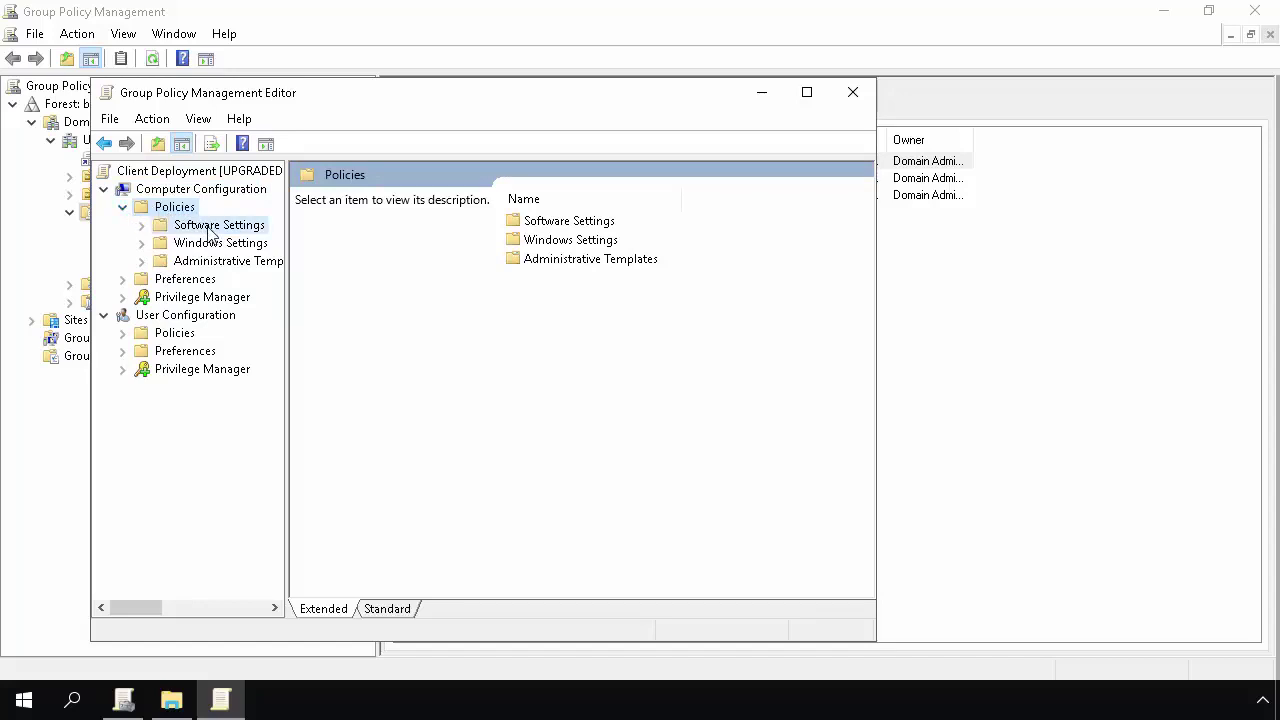
click(212, 225)
click(142, 225)
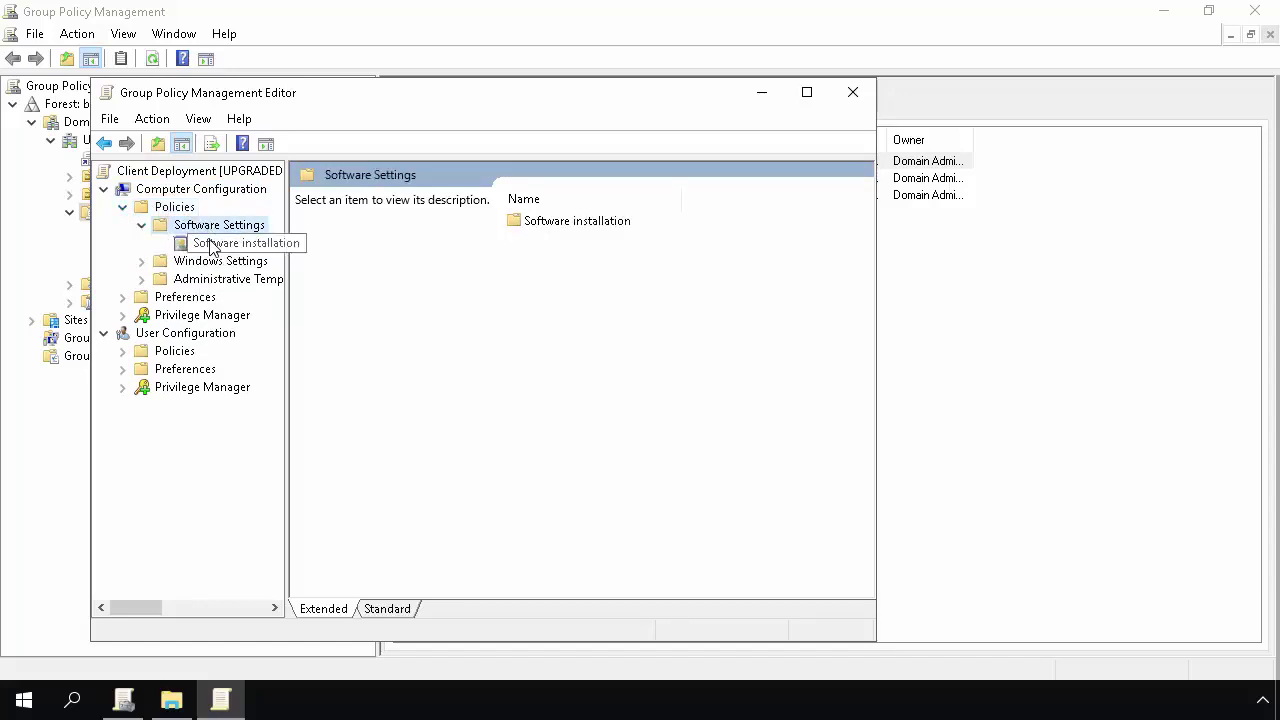
click(210, 245)
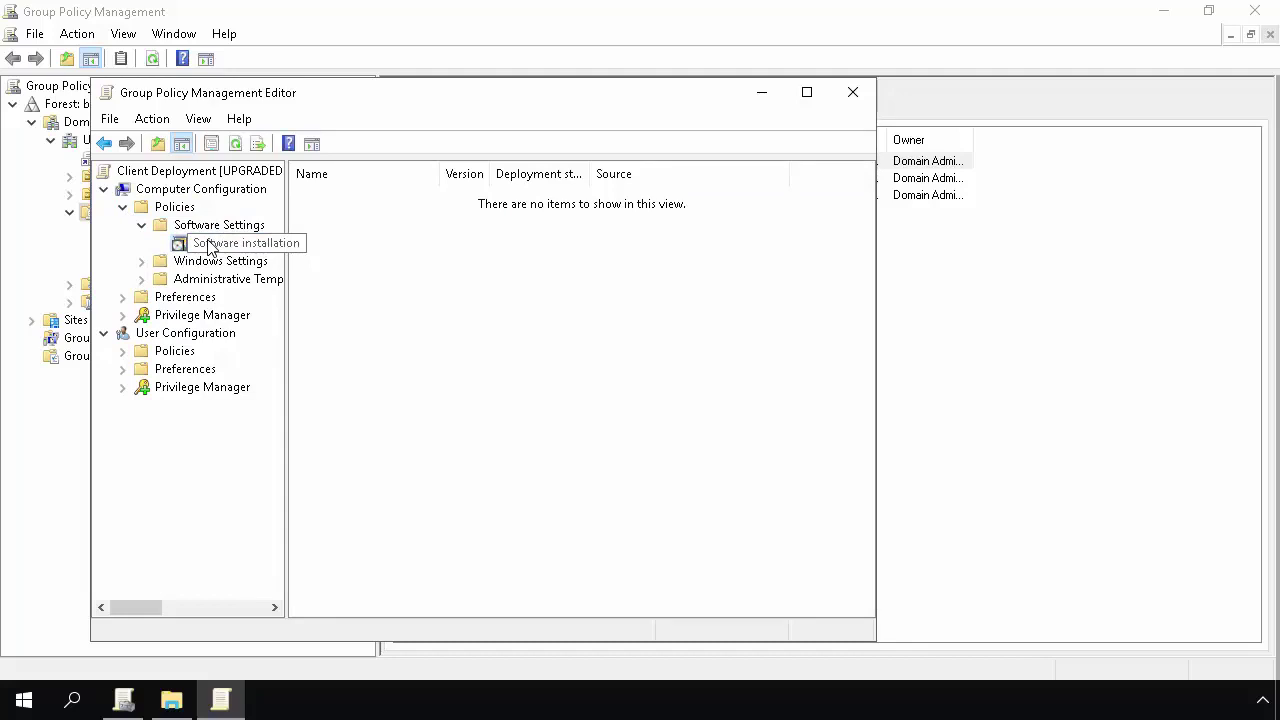
Step: Add a new package, choosing PAClient from the \\Upgradeda\paserver share
right_click(465, 273)
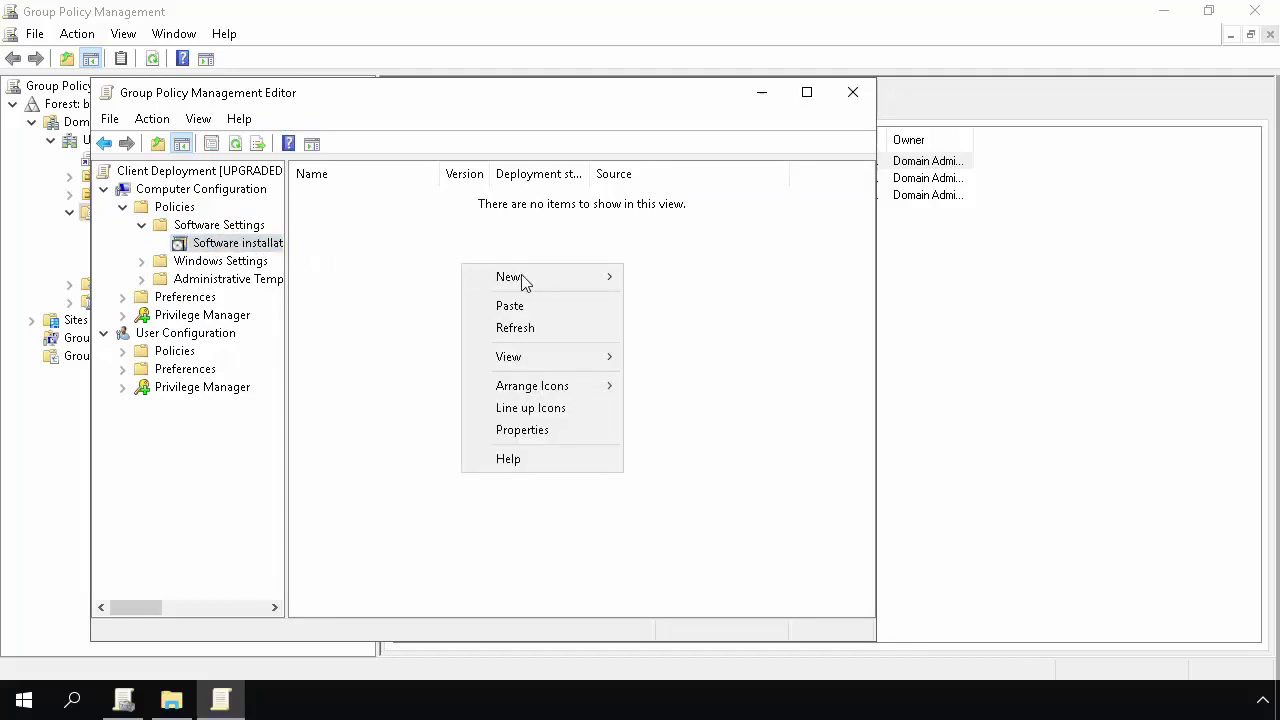
mouse_move(523, 279)
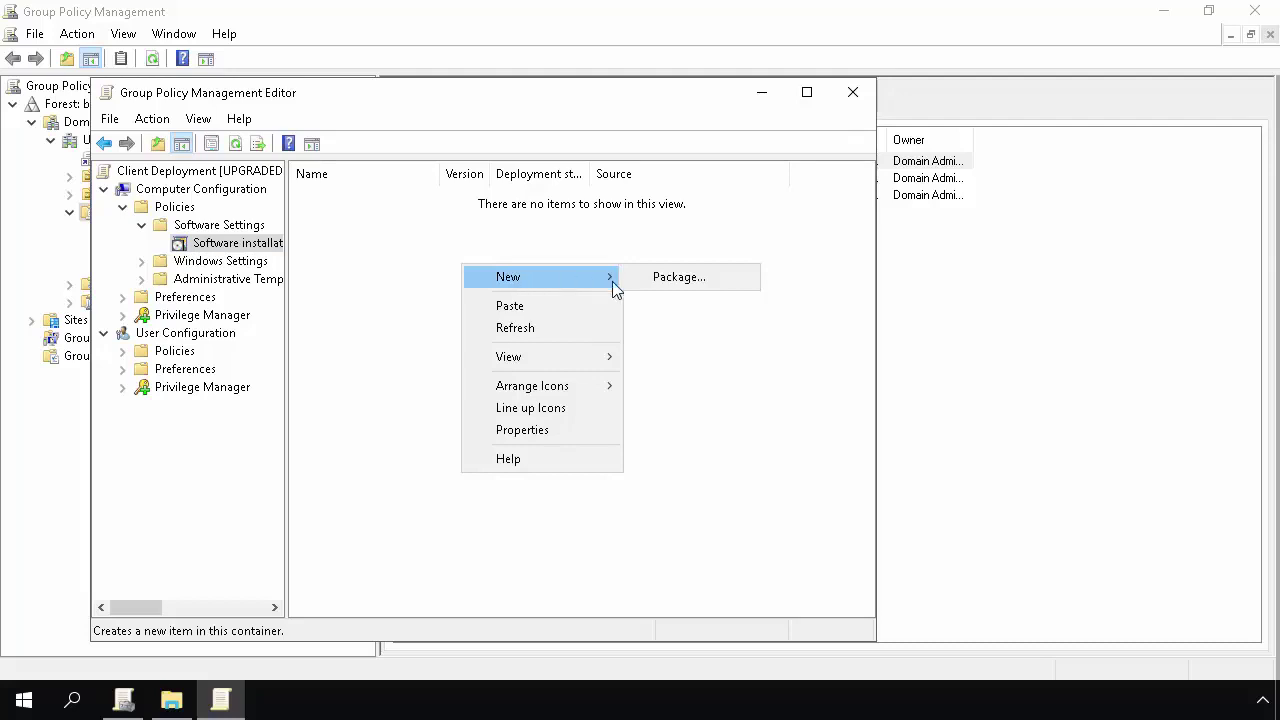
click(674, 285)
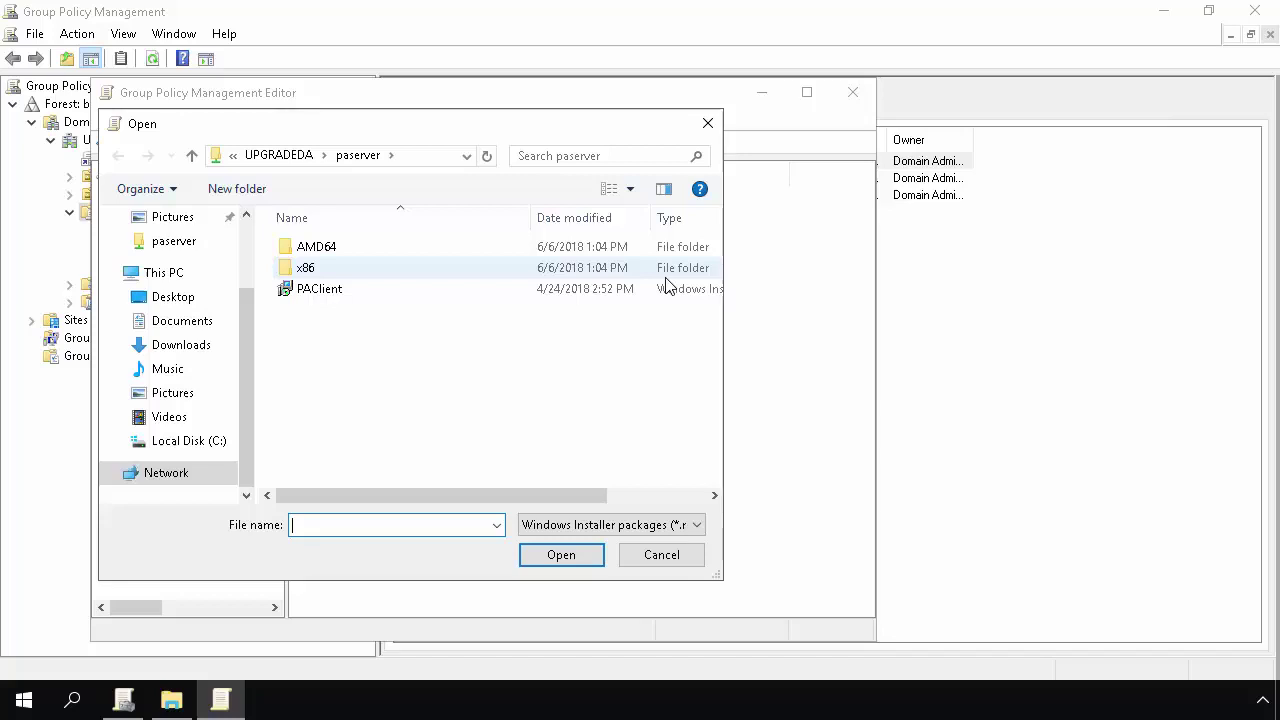
click(420, 156)
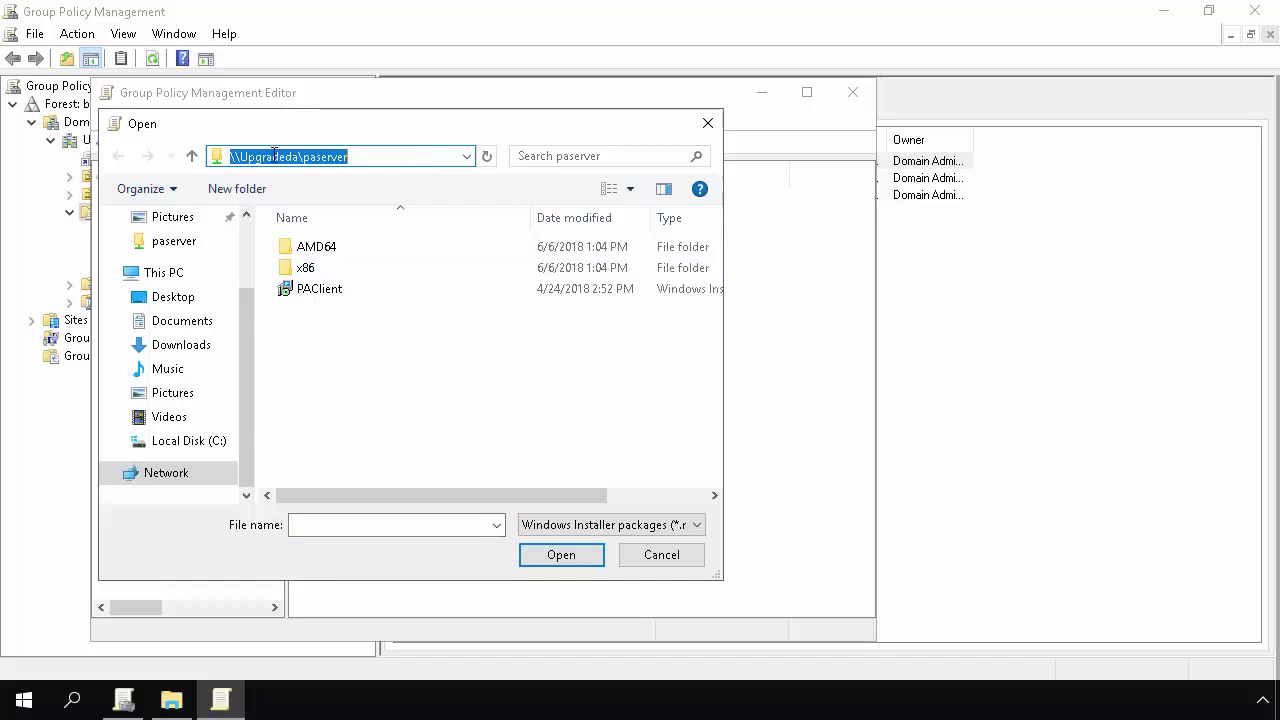
click(318, 290)
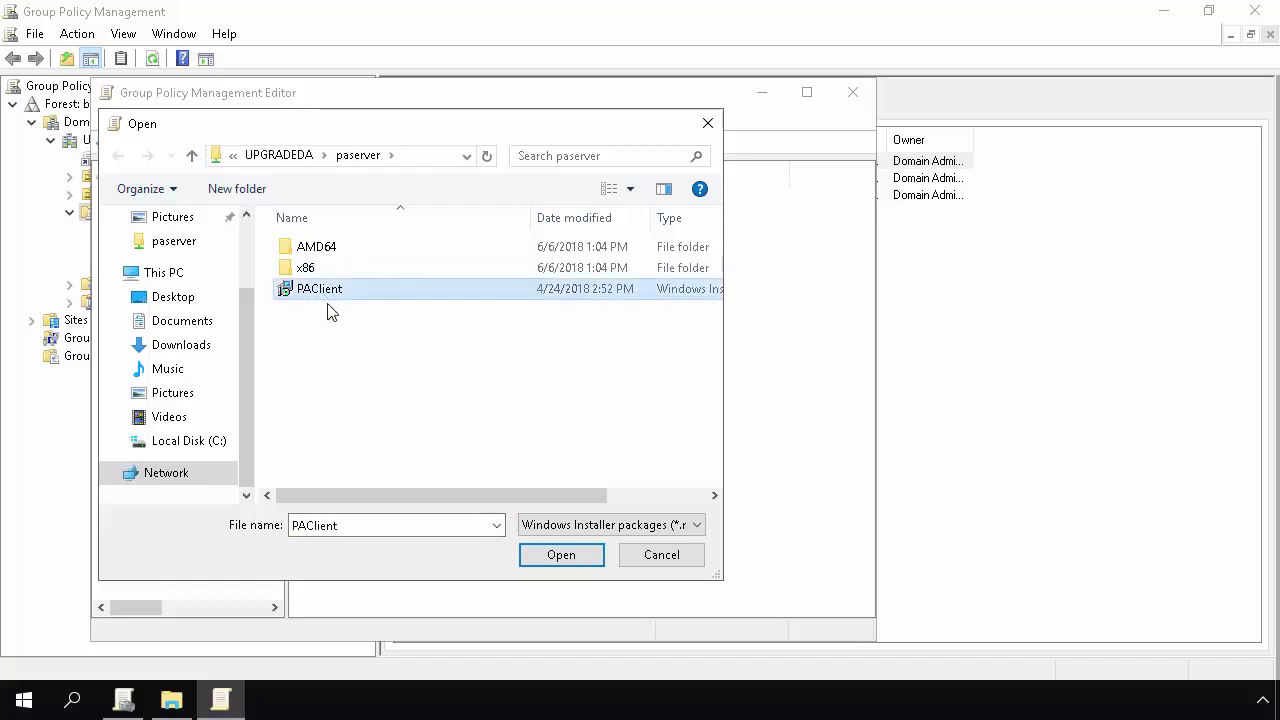
Step: Deploy PAClient as an Assigned package (Privilege Manager Client 4.2) and close the editor
click(566, 555)
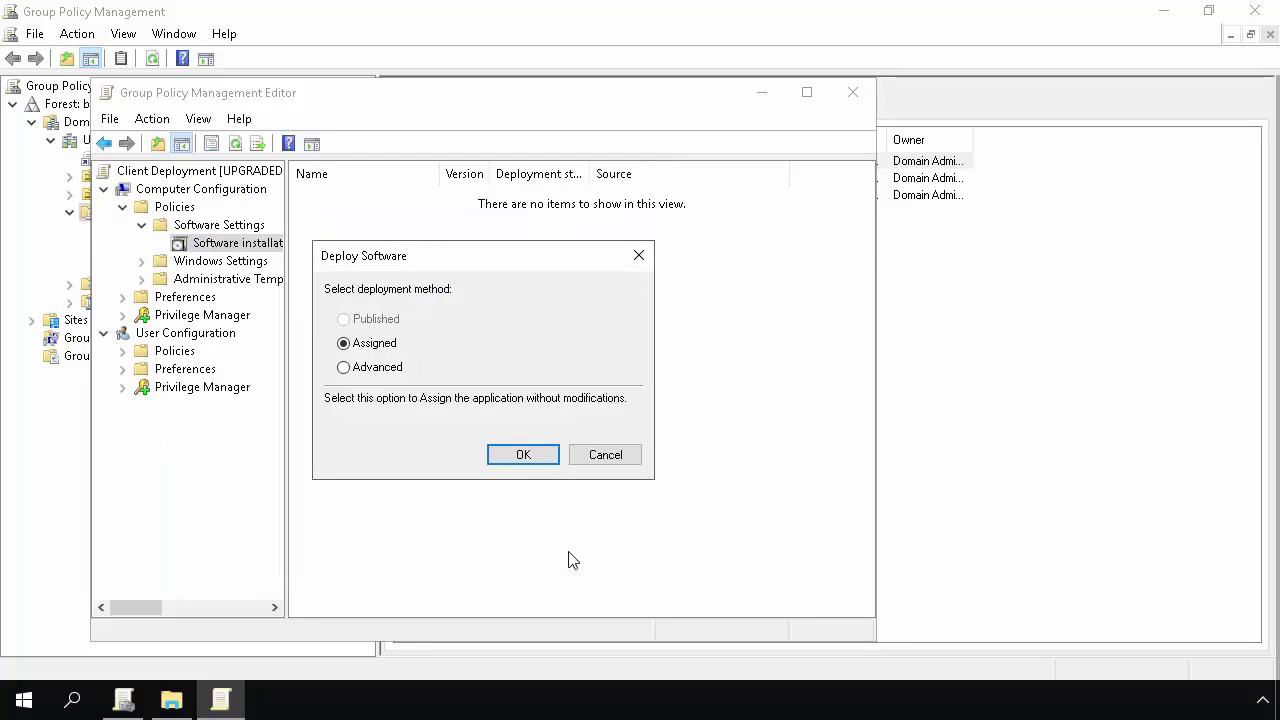
click(529, 455)
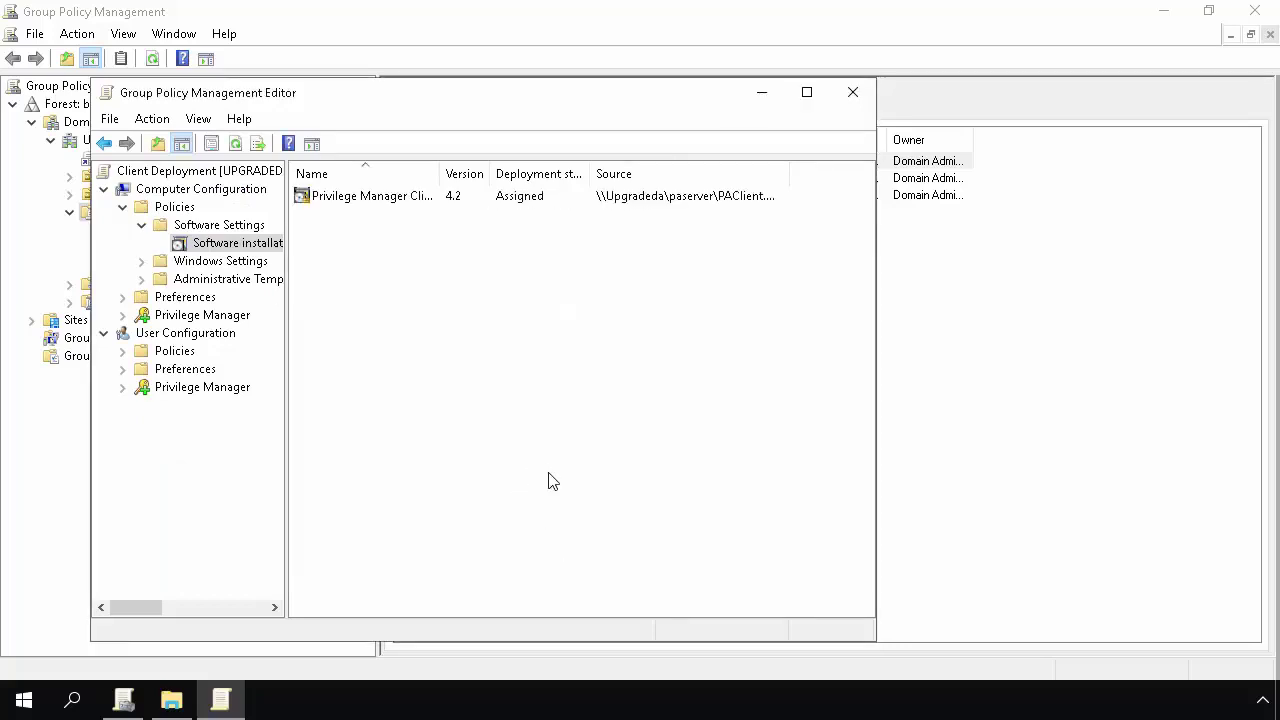
click(853, 96)
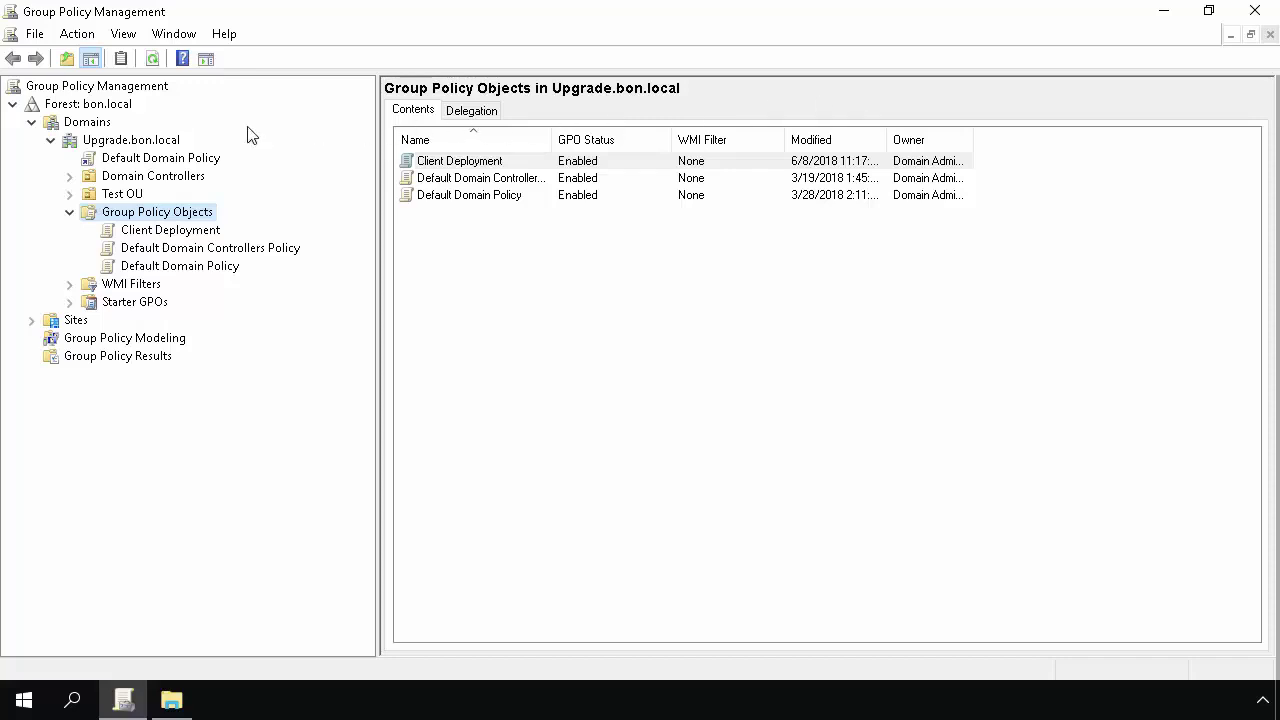
Step: Link the existing Client Deployment GPO to Upgrade.bon.local and view its enabled link
click(140, 140)
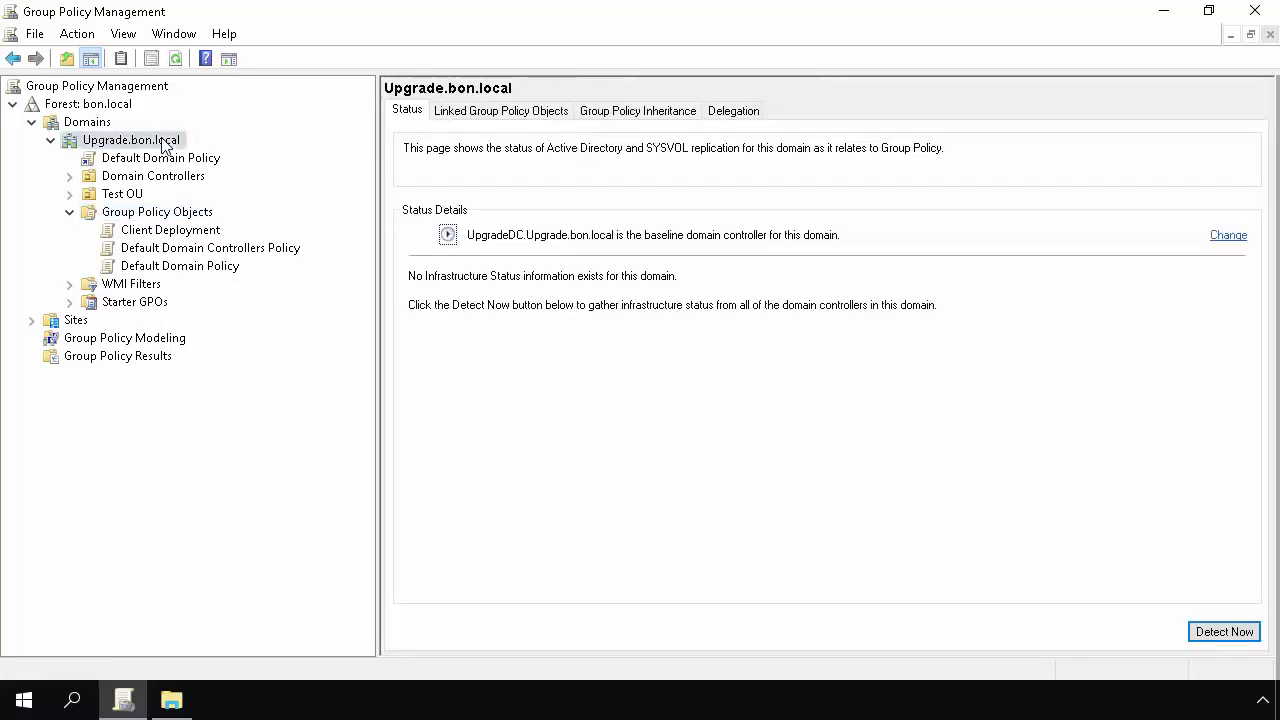
right_click(165, 145)
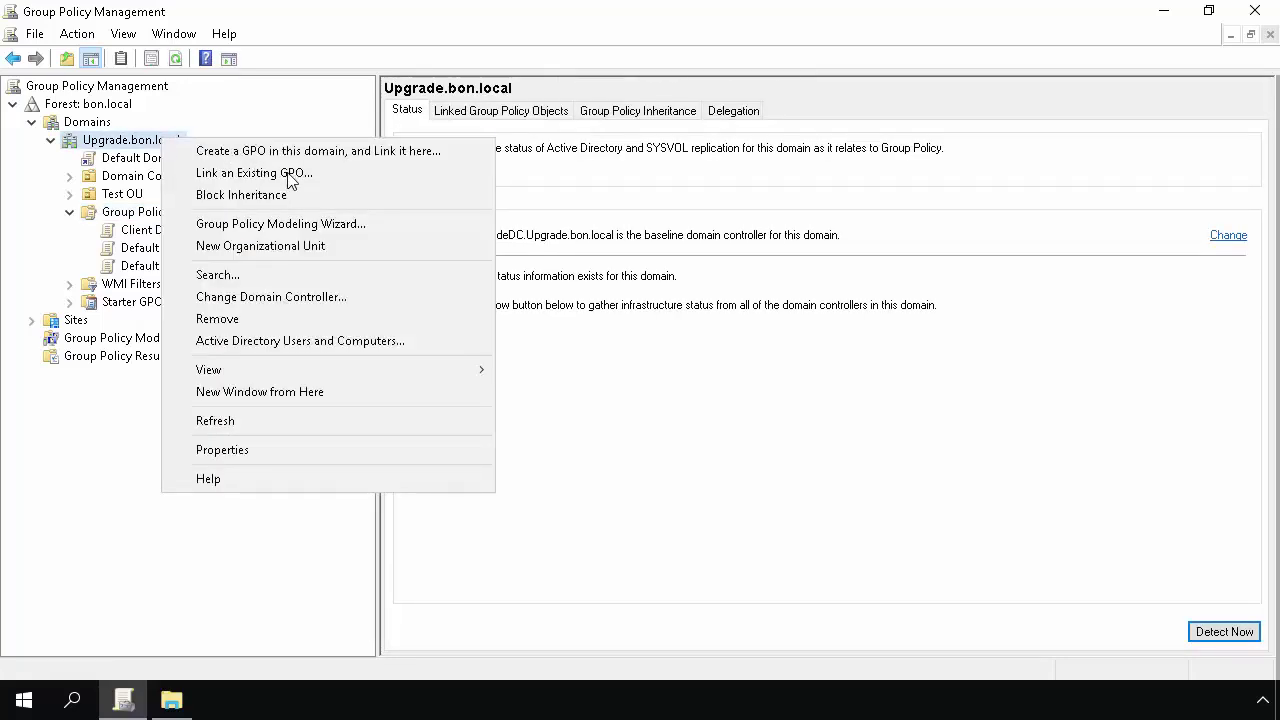
click(325, 175)
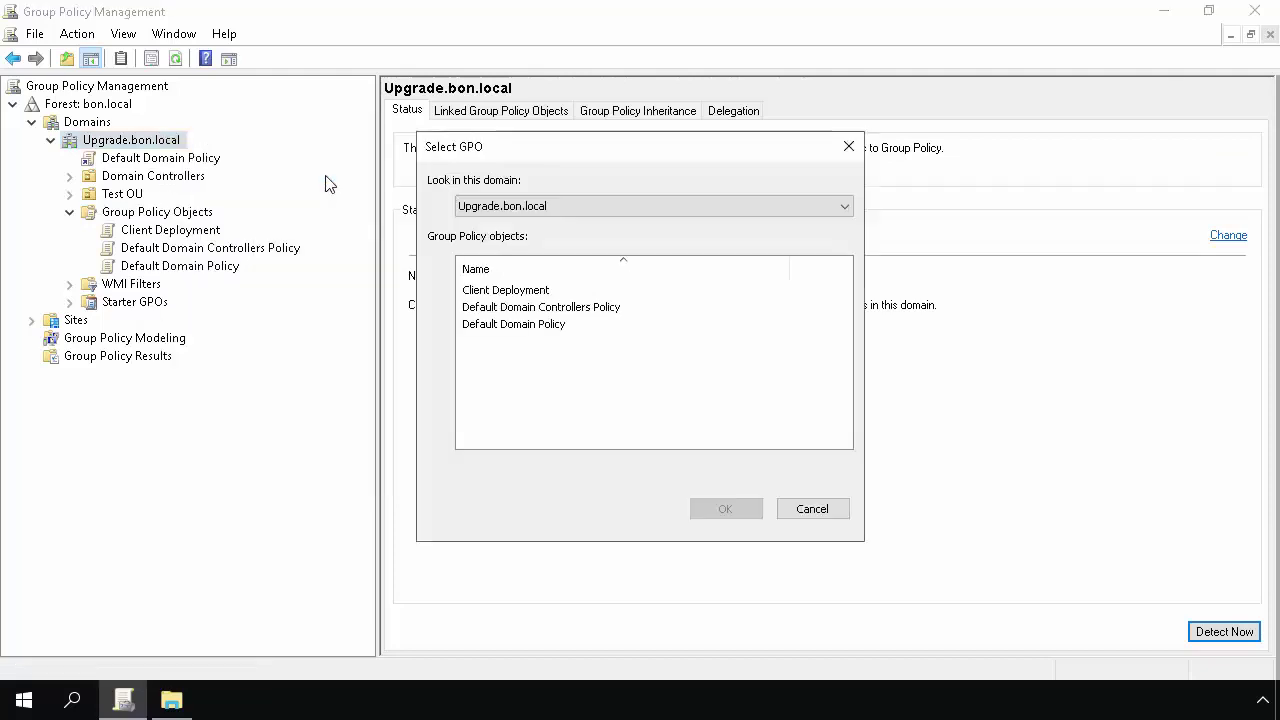
click(520, 291)
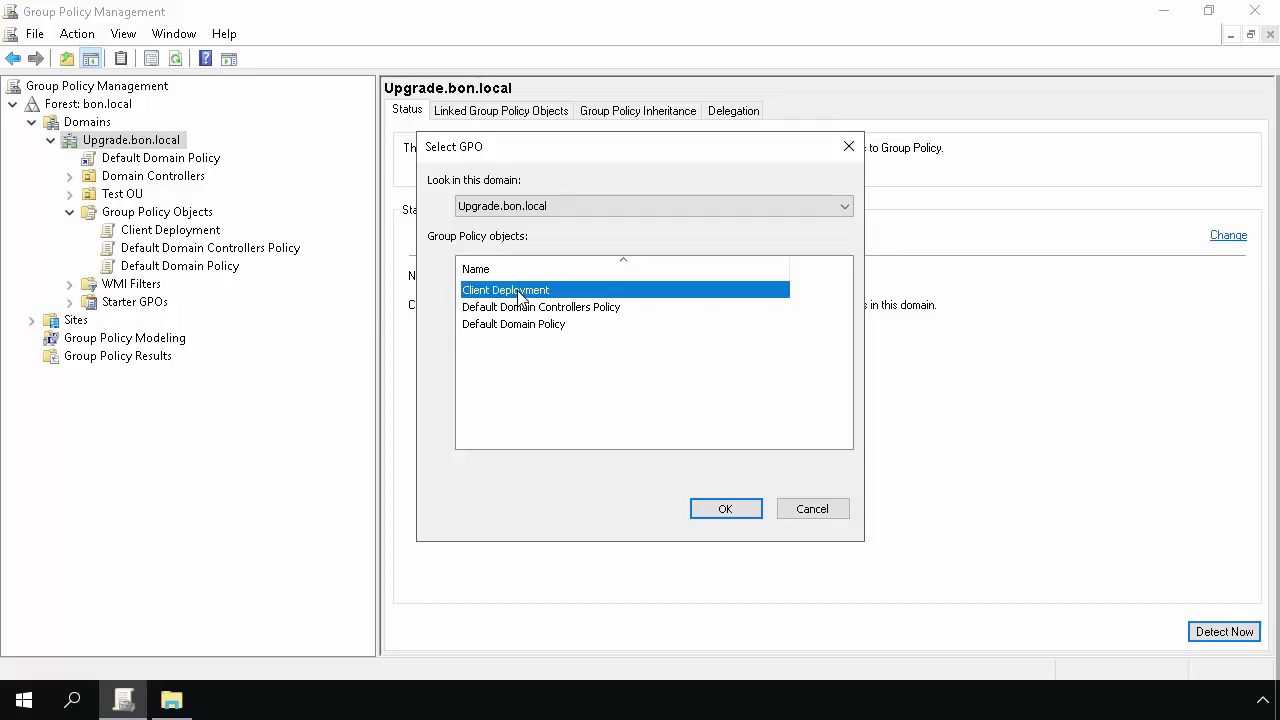
click(727, 509)
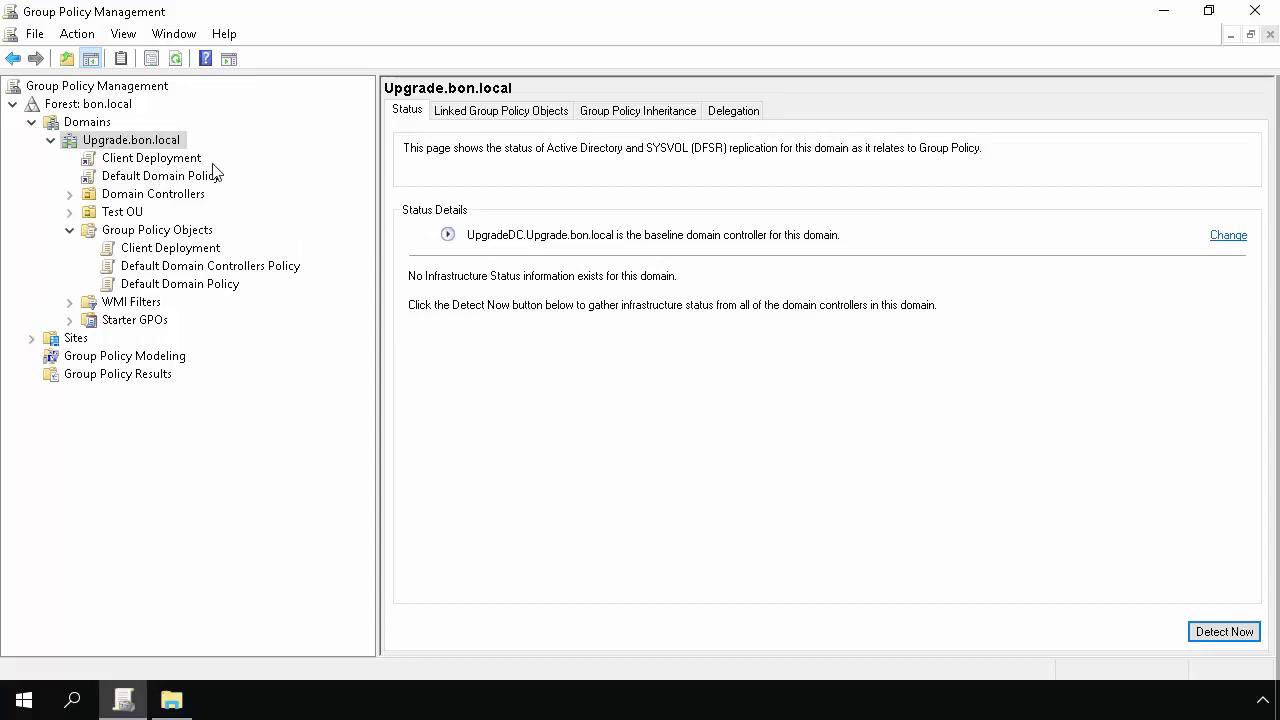
click(165, 158)
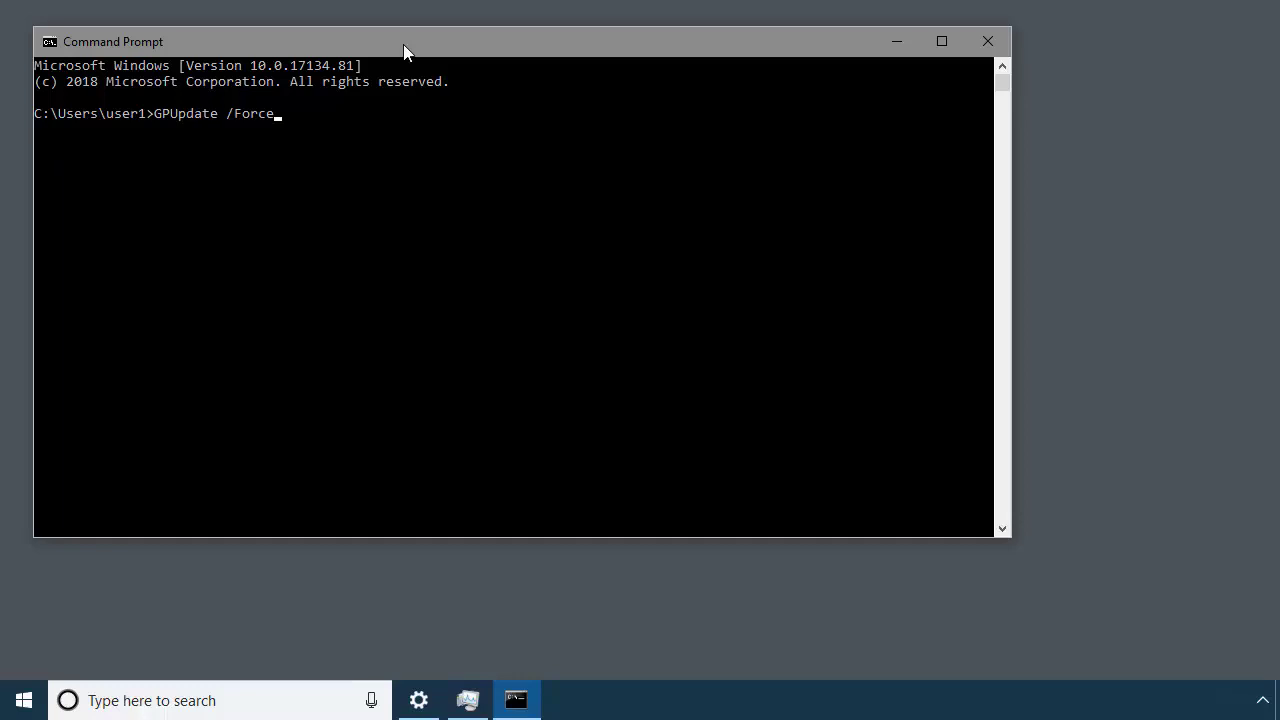
Step: Run GPUpdate /Force so the computer and user policy updates complete successfully
drag(403, 44, 414, 42)
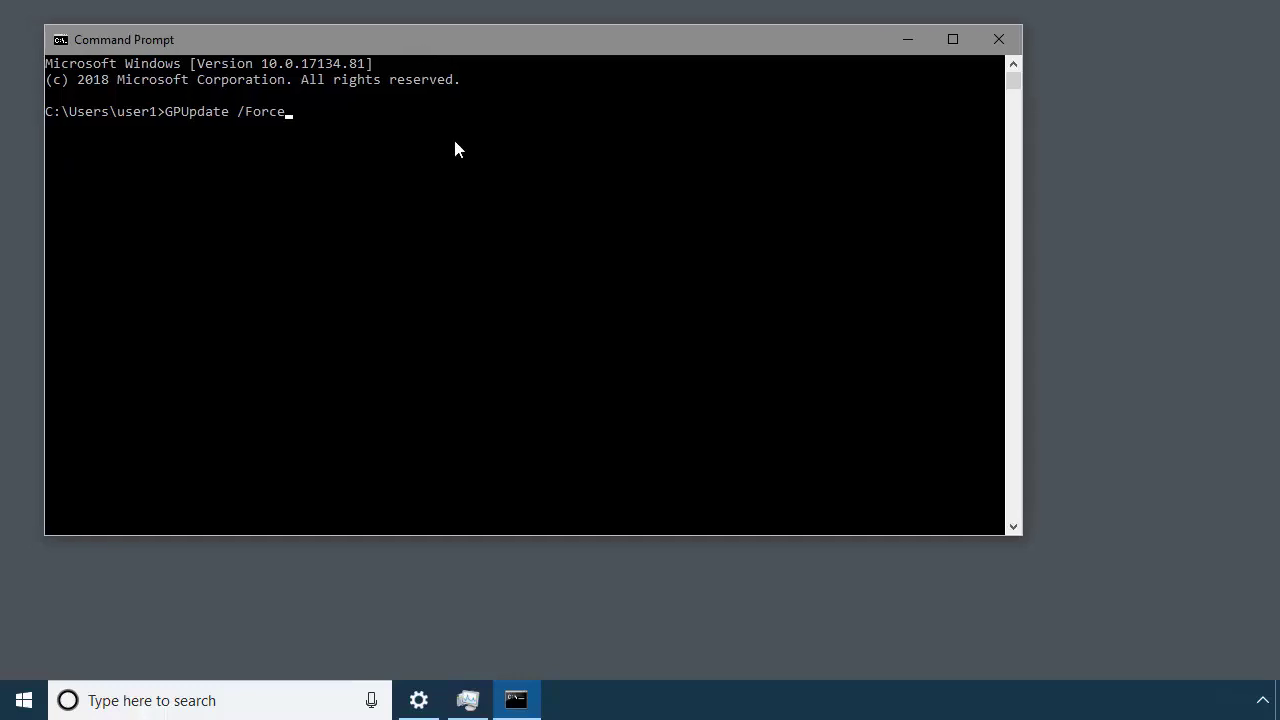
key(Return)
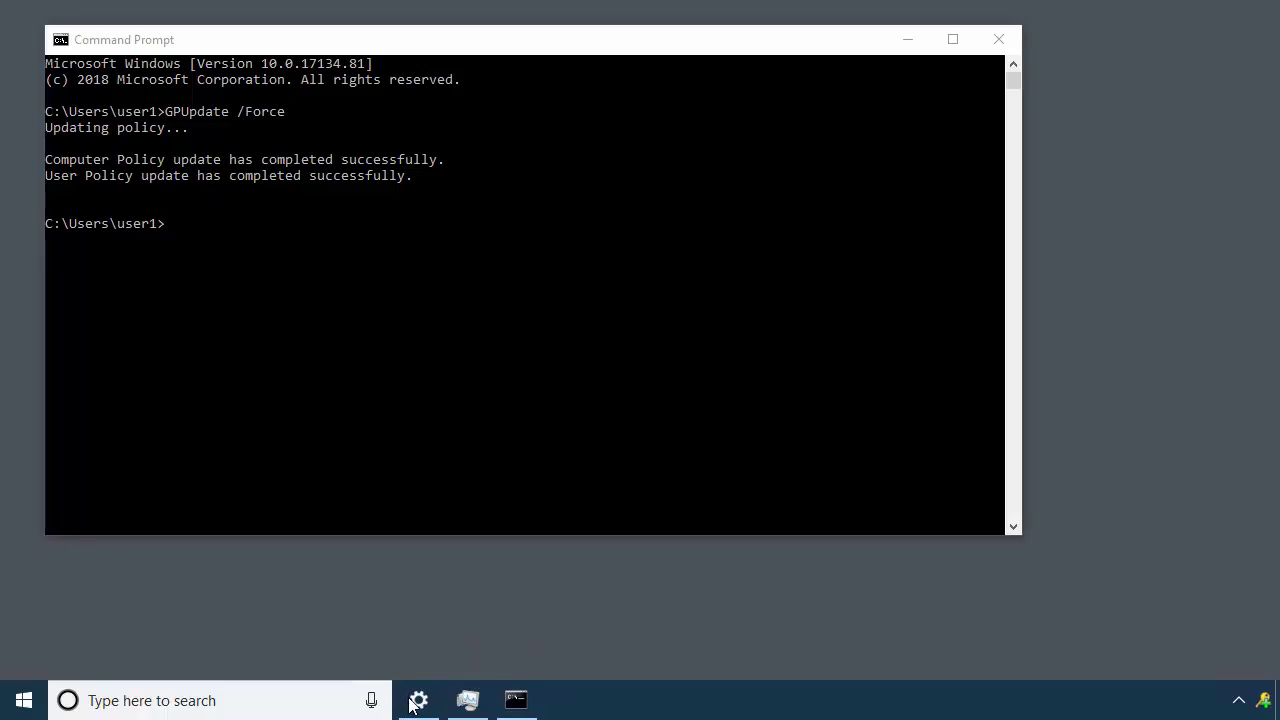
click(467, 700)
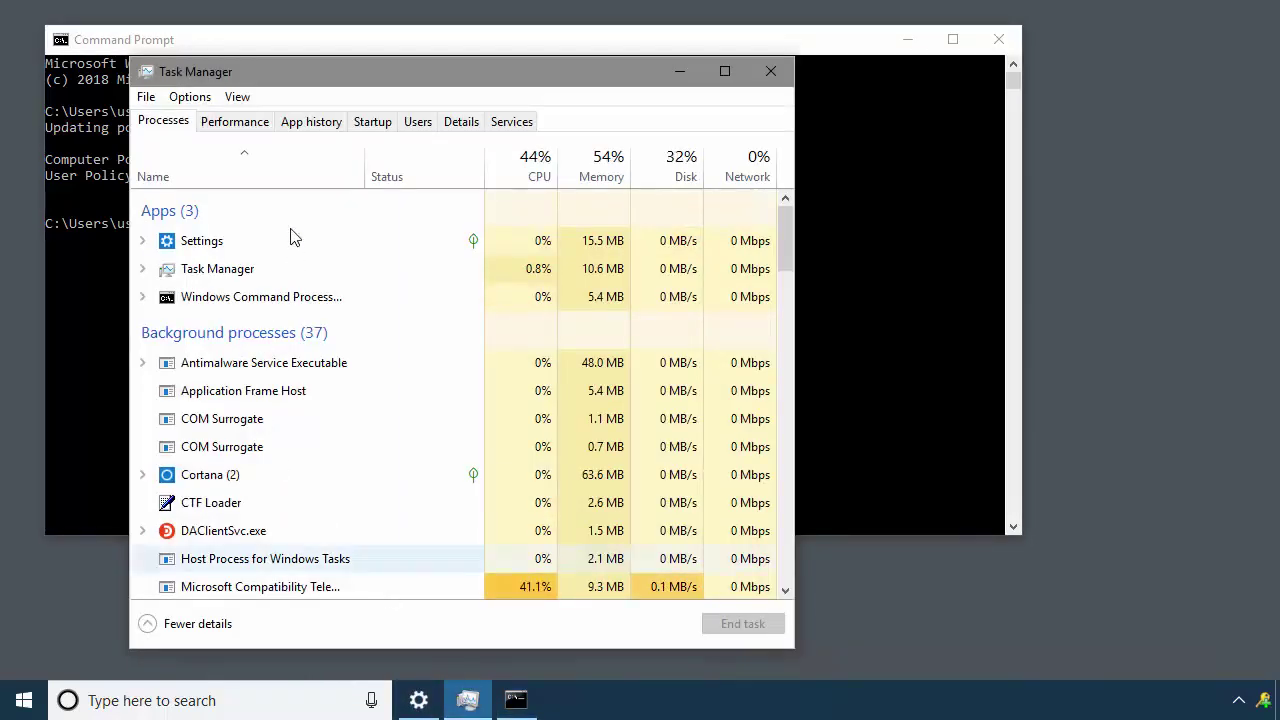
Step: Sort processes by name and expand Quest Privilege Manager - CSEHost to reveal the ScriptLogic Privilege Authority Host Service
click(276, 166)
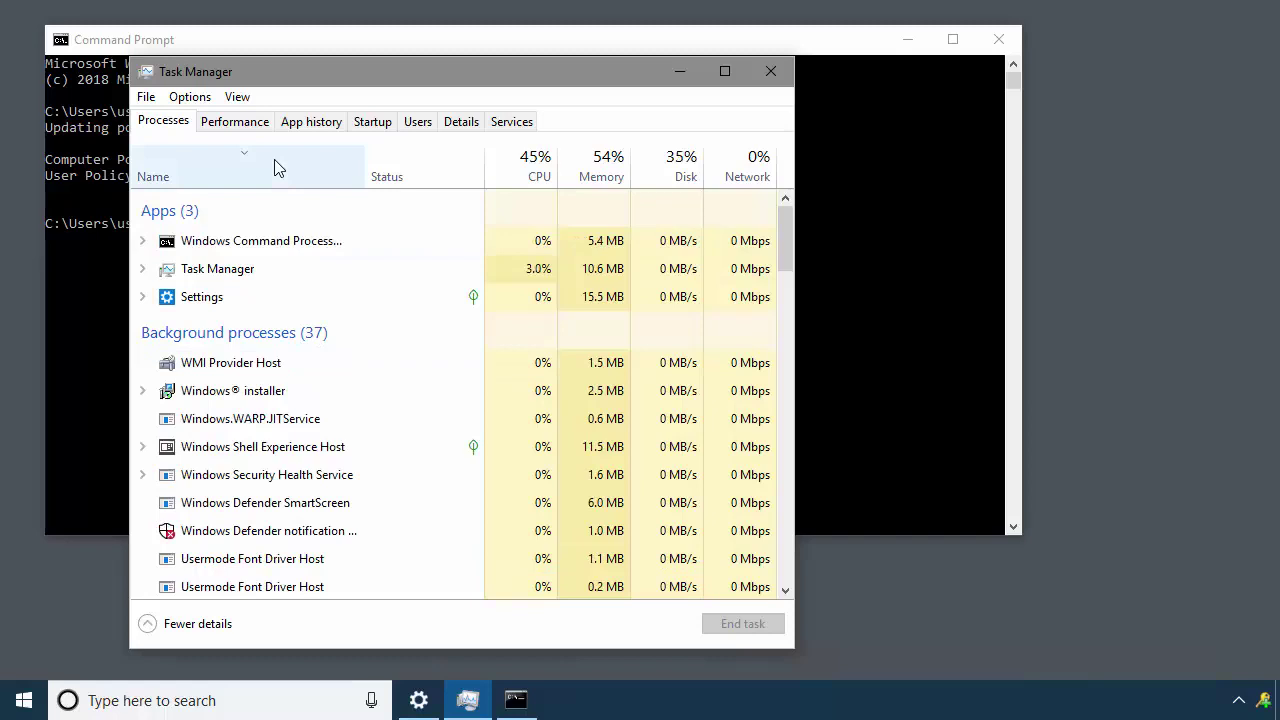
click(278, 168)
scroll(412, 463, down, 2)
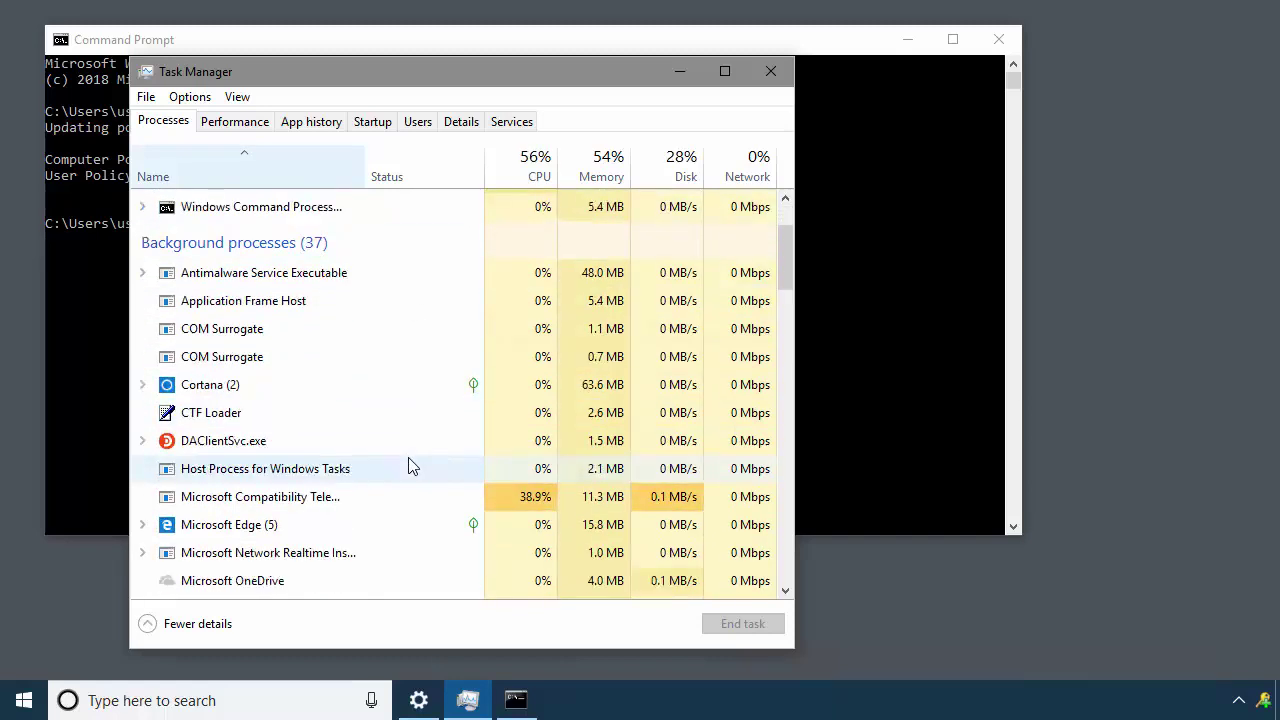
scroll(408, 463, down, 5)
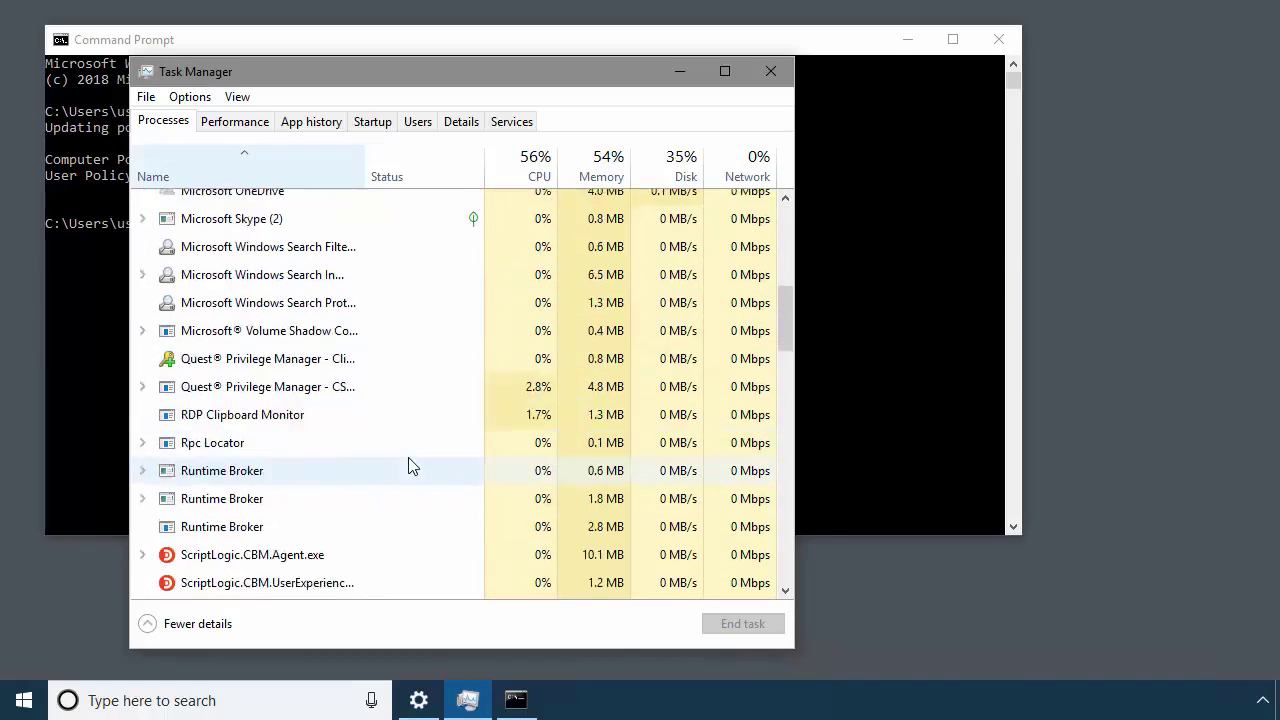
click(170, 366)
click(143, 362)
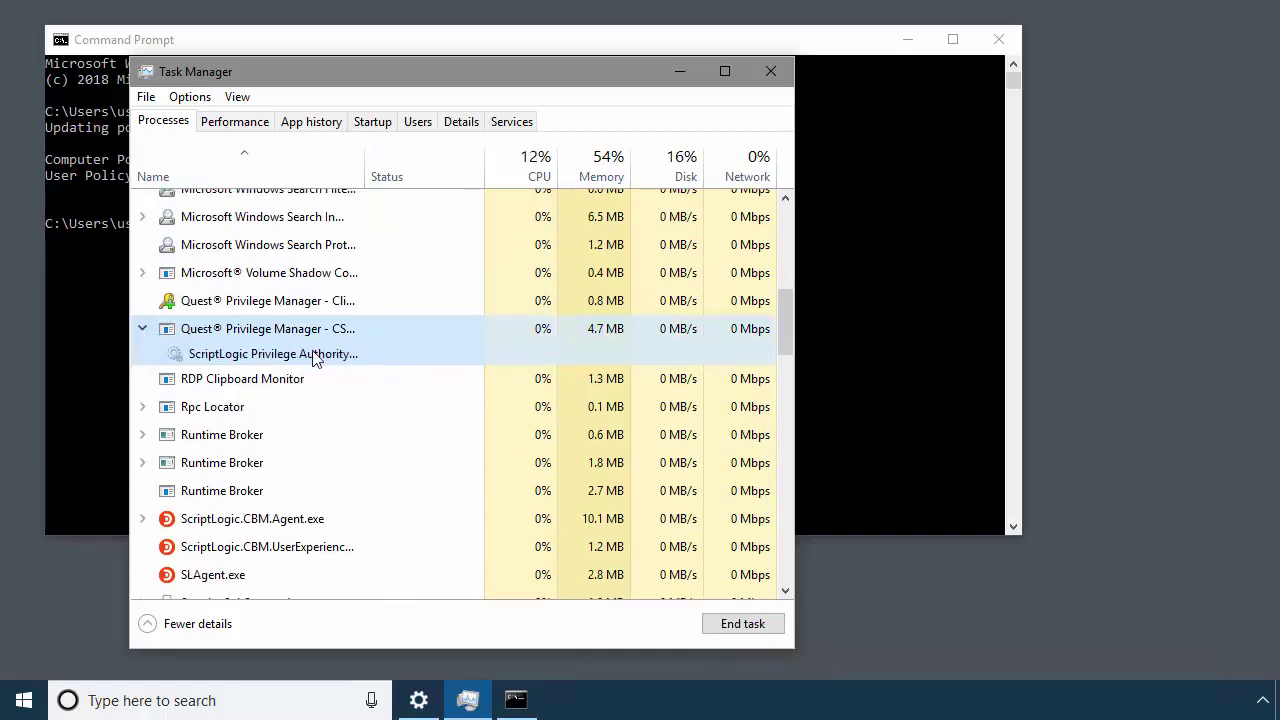
double_click(364, 161)
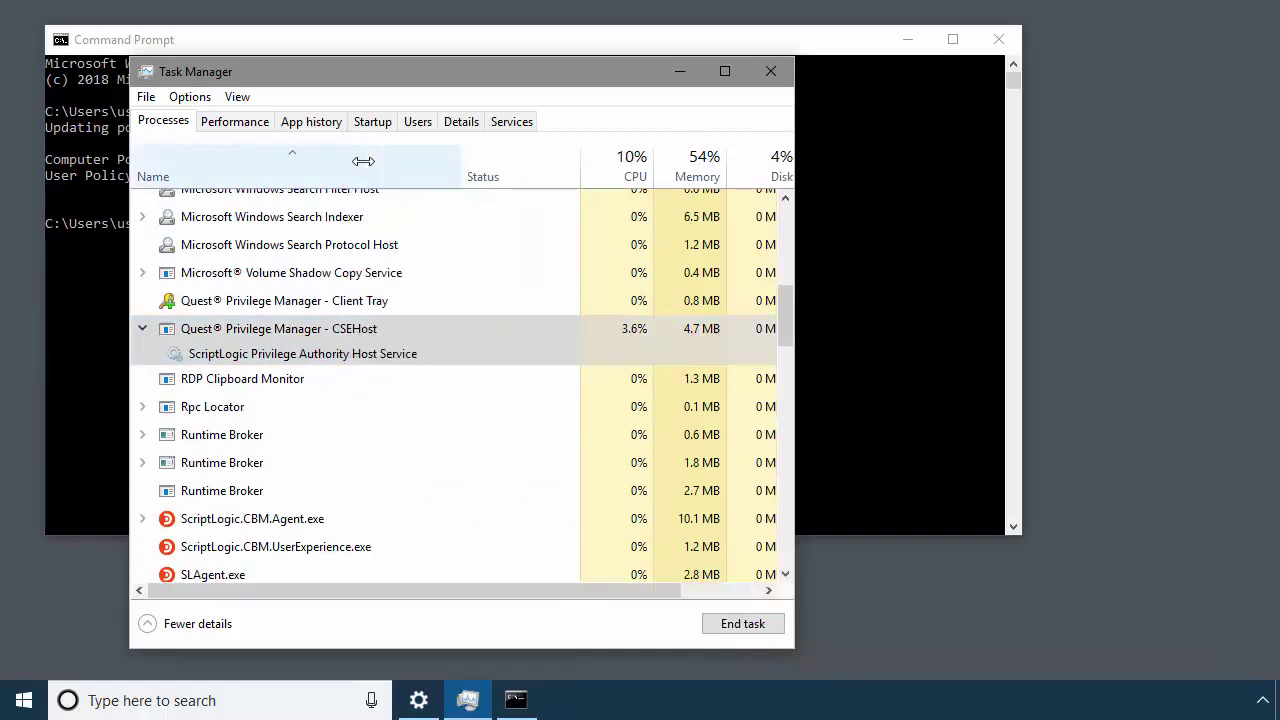
click(372, 338)
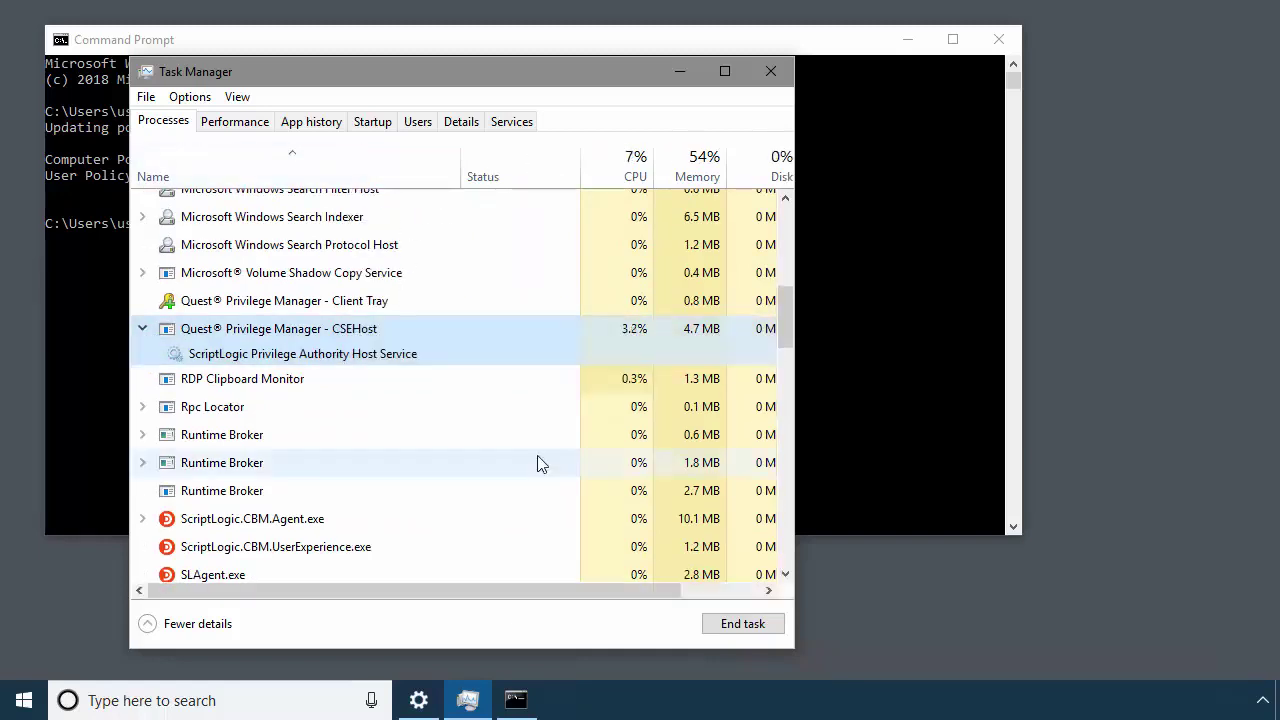
Step: In Apps & features, select Privilege Manager Client 4.2.3.8 from Quest Software Inc., 19.6 MB
click(420, 700)
scroll(530, 395, down, 5)
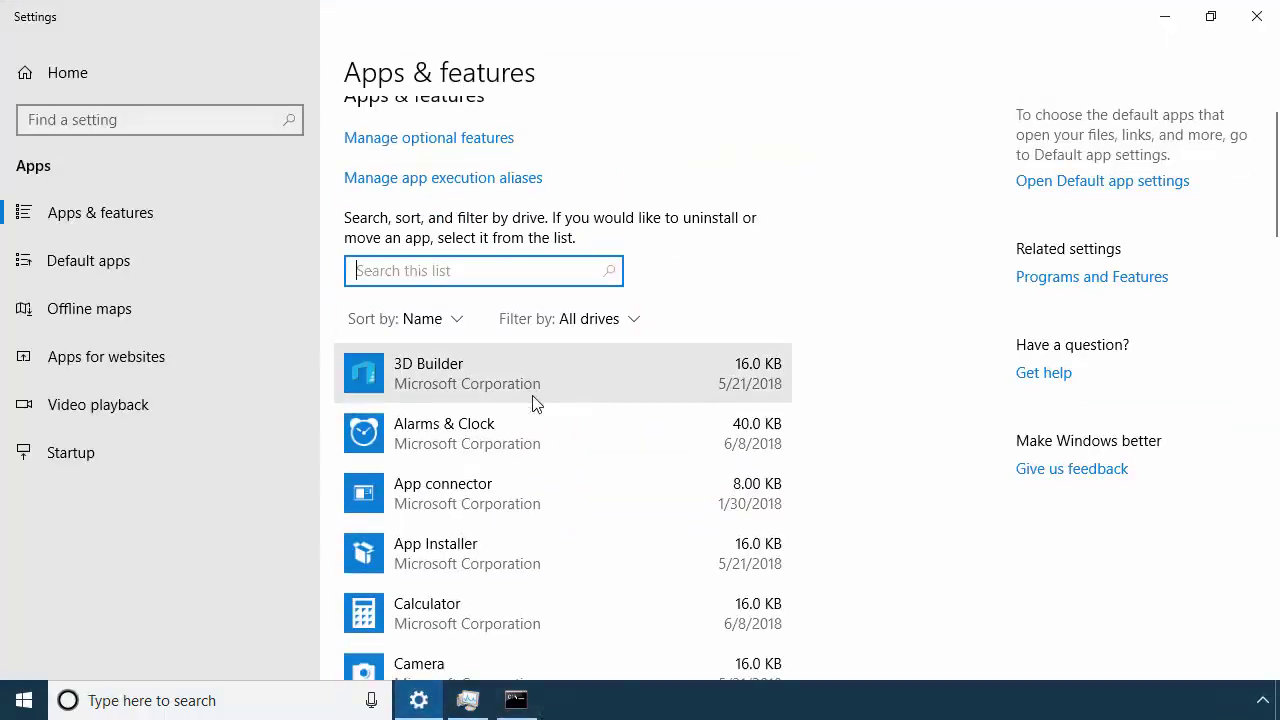
scroll(533, 399, down, 10)
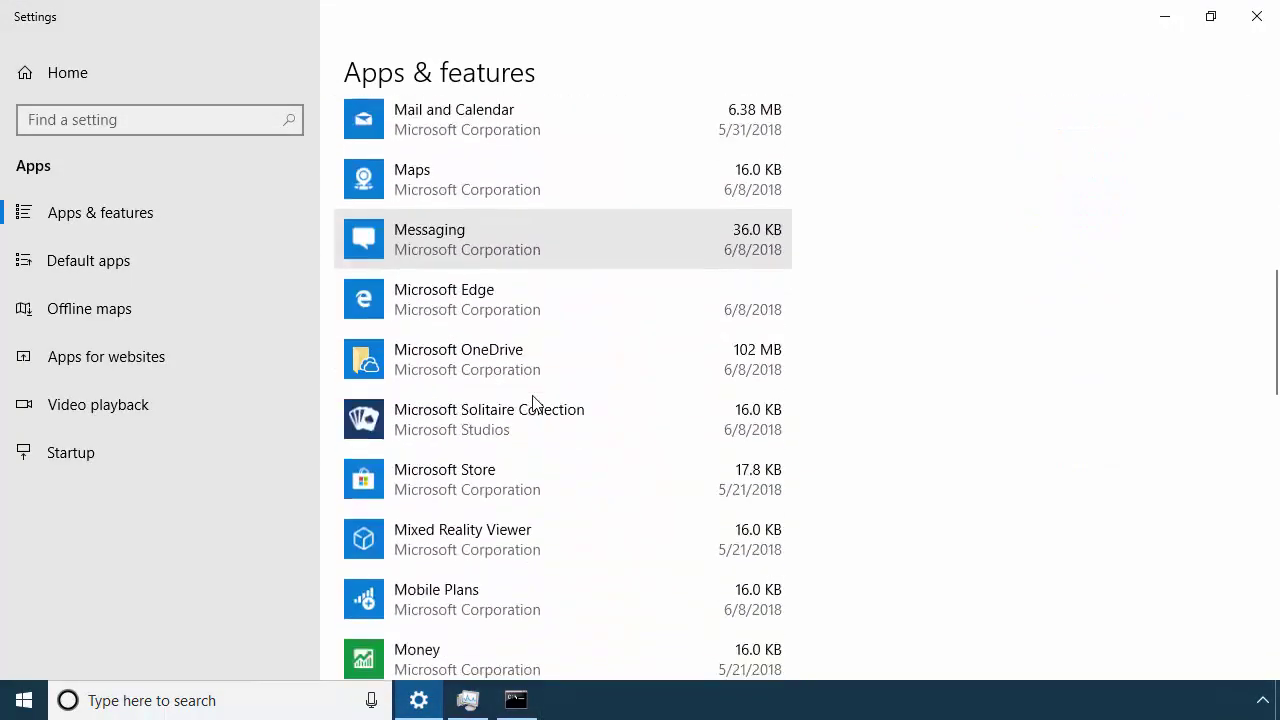
scroll(533, 402, down, 3)
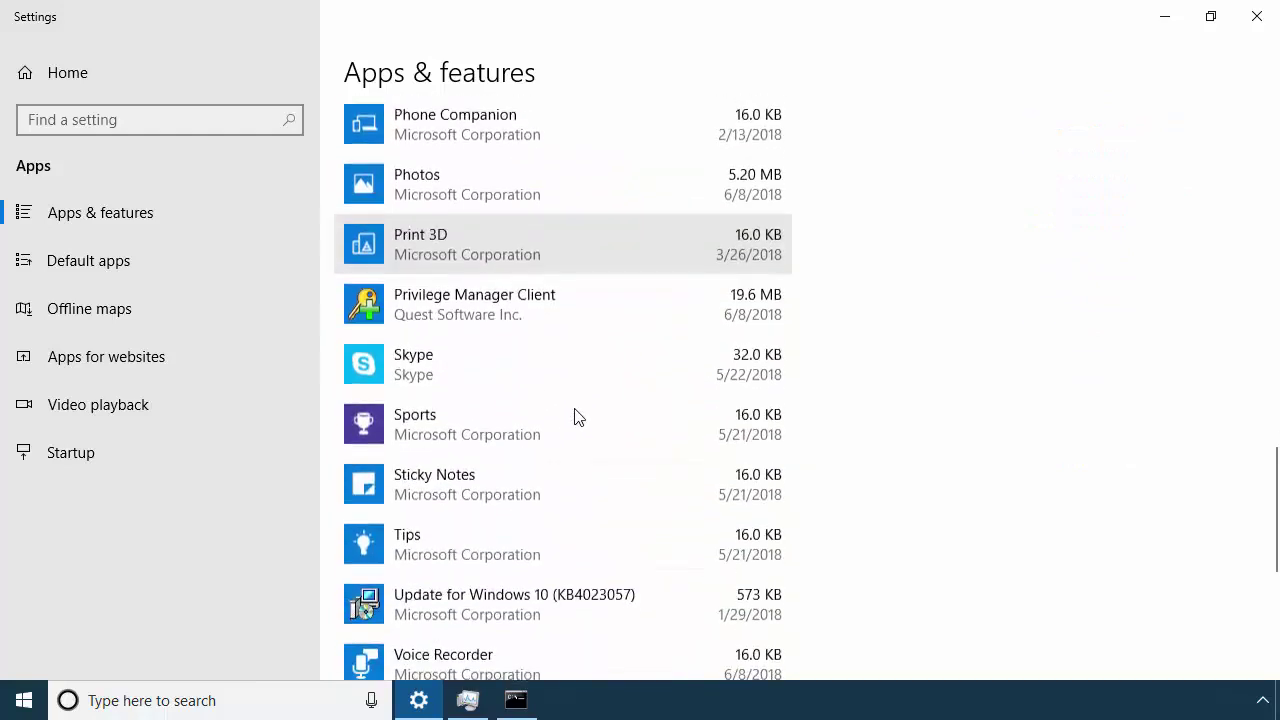
click(751, 331)
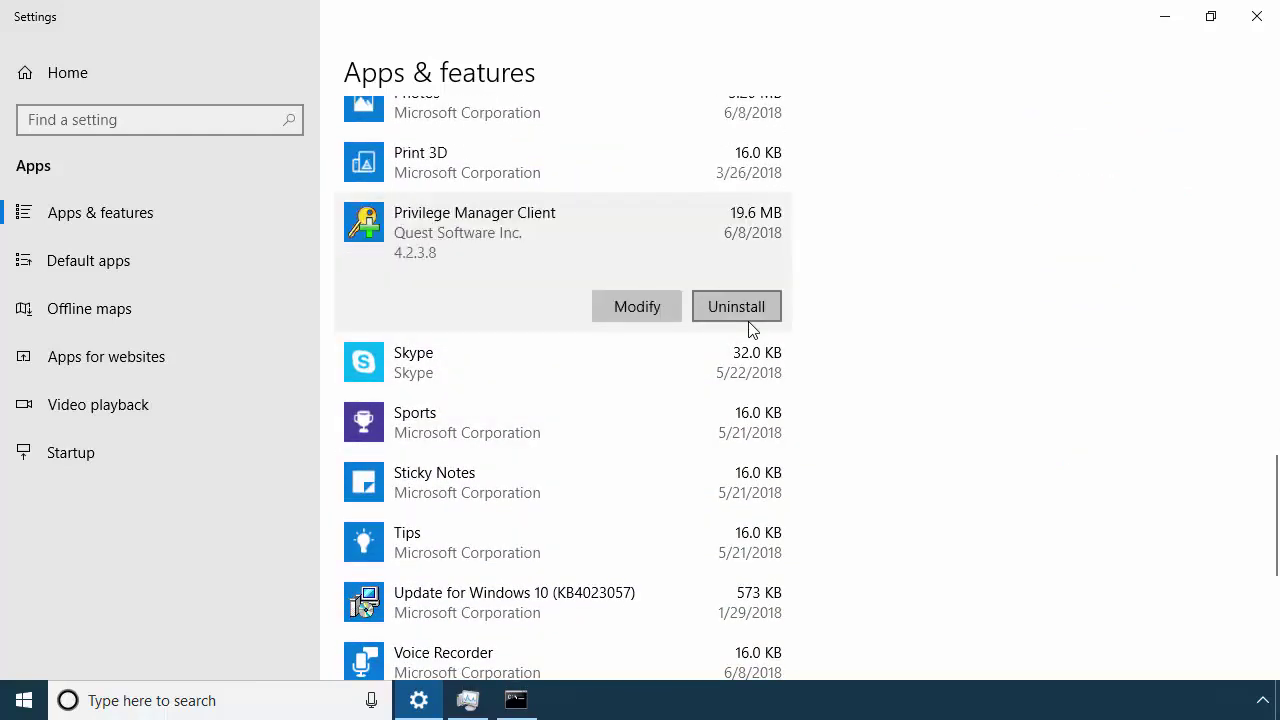